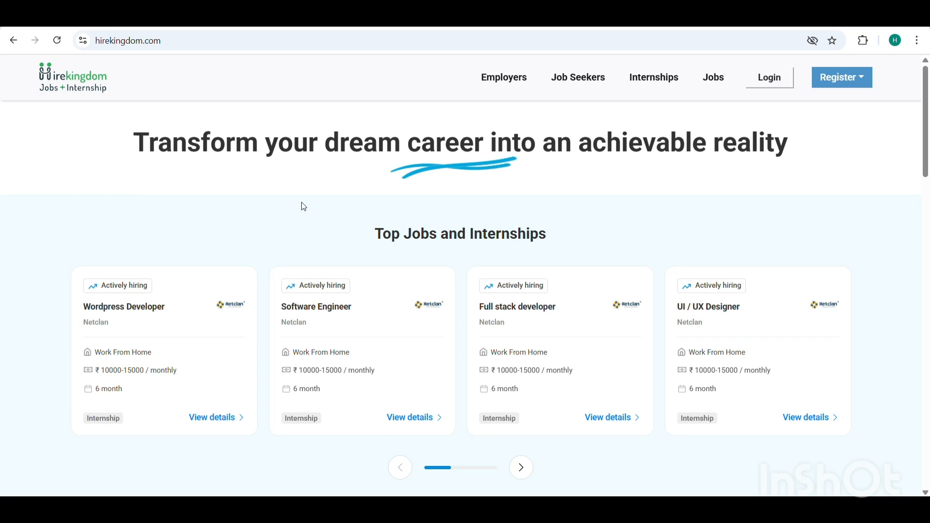
Log in to the employer account with the saved credentials
click(773, 85)
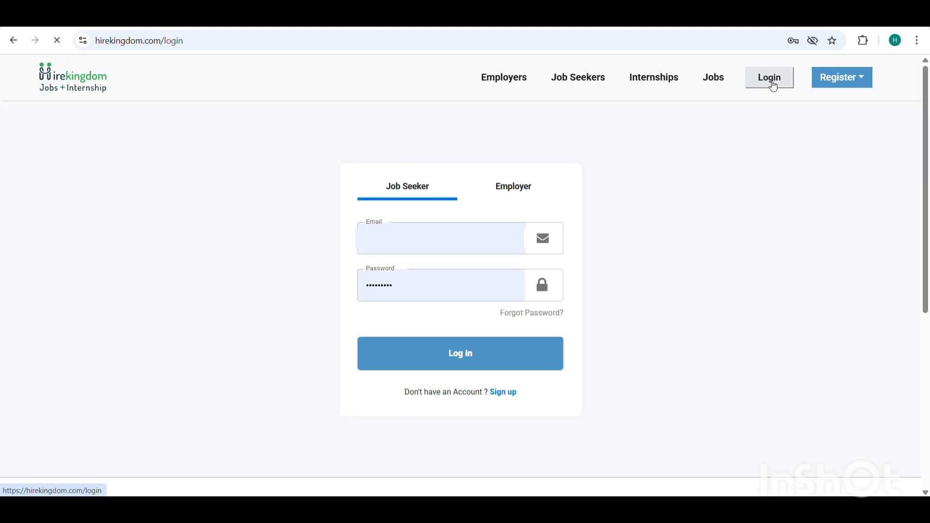
click(504, 189)
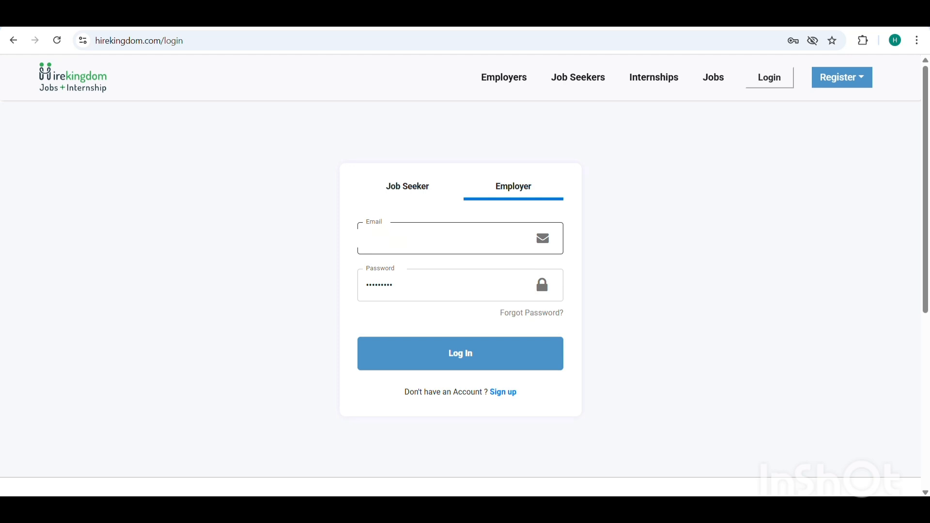
click(451, 353)
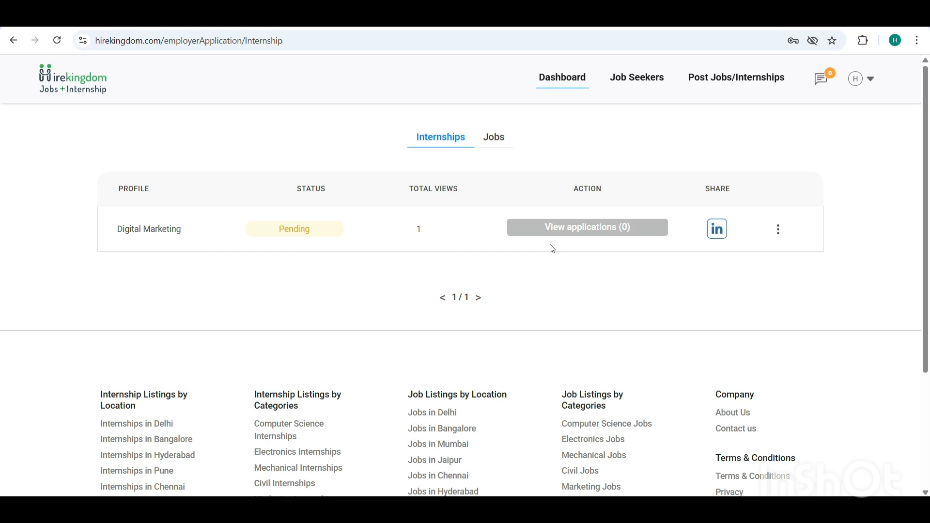
Open a new job/internship posting and set the type of opportunity to Internships
click(723, 81)
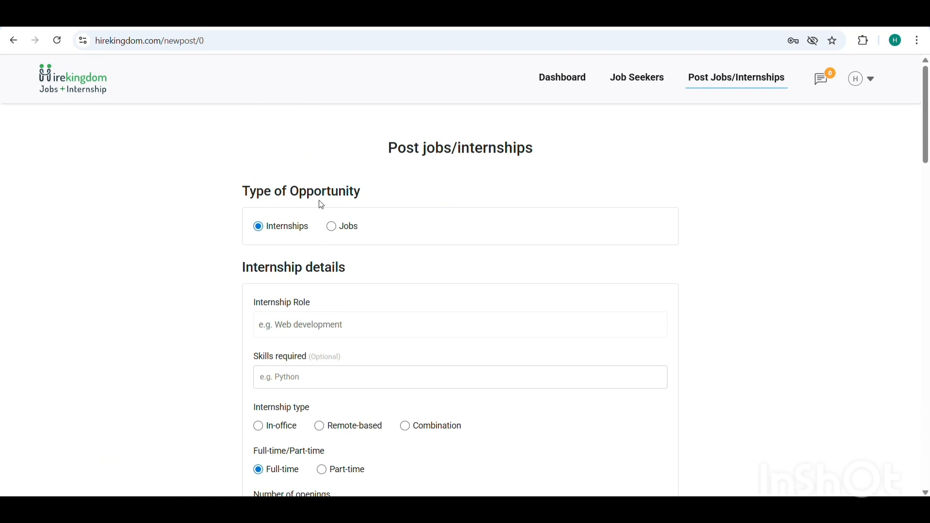
click(334, 229)
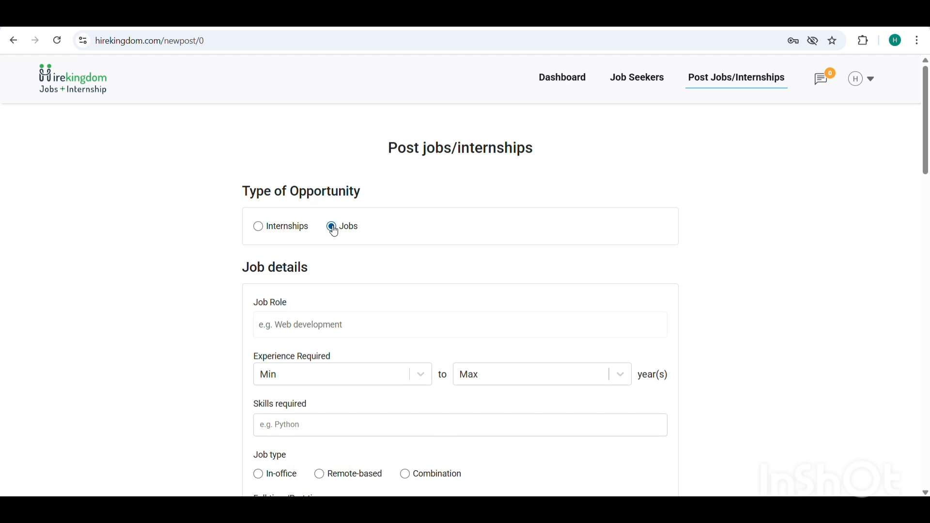
click(259, 229)
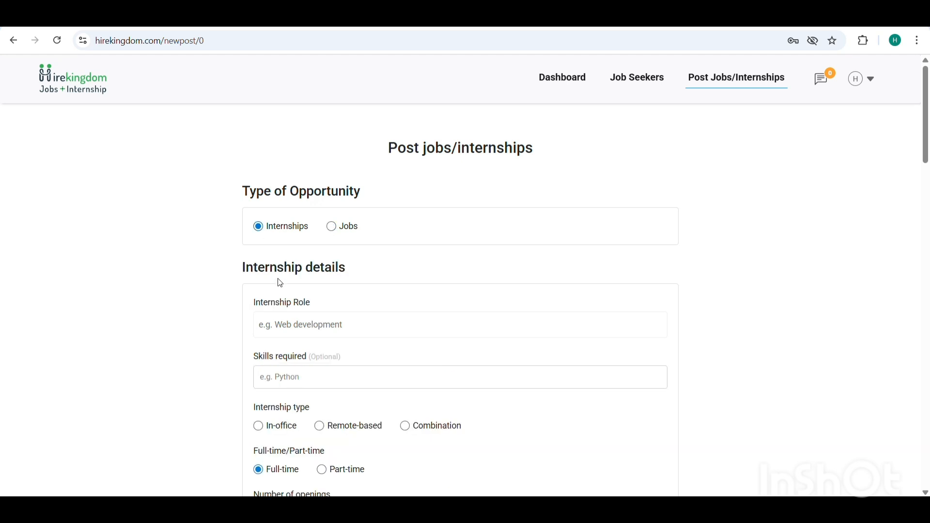
Set the internship role to the suggested Content Writing profile
click(298, 324)
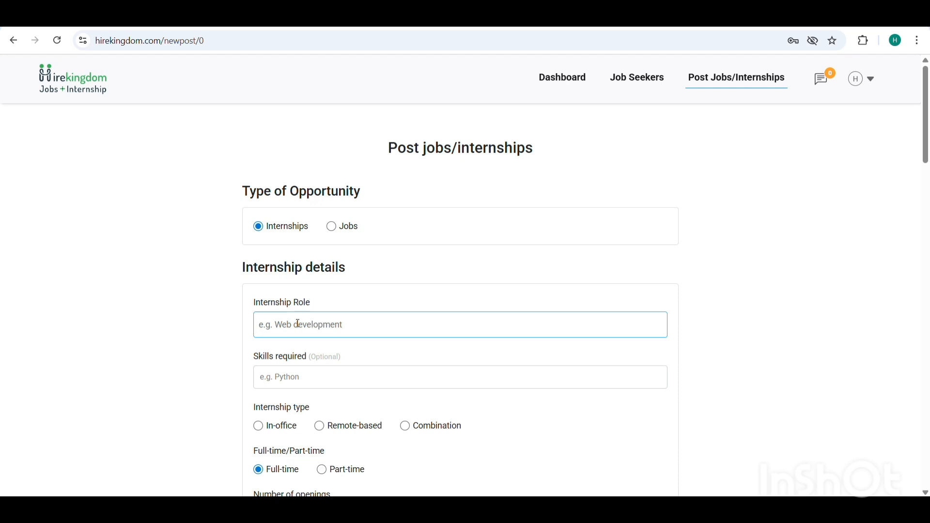
text(Co)
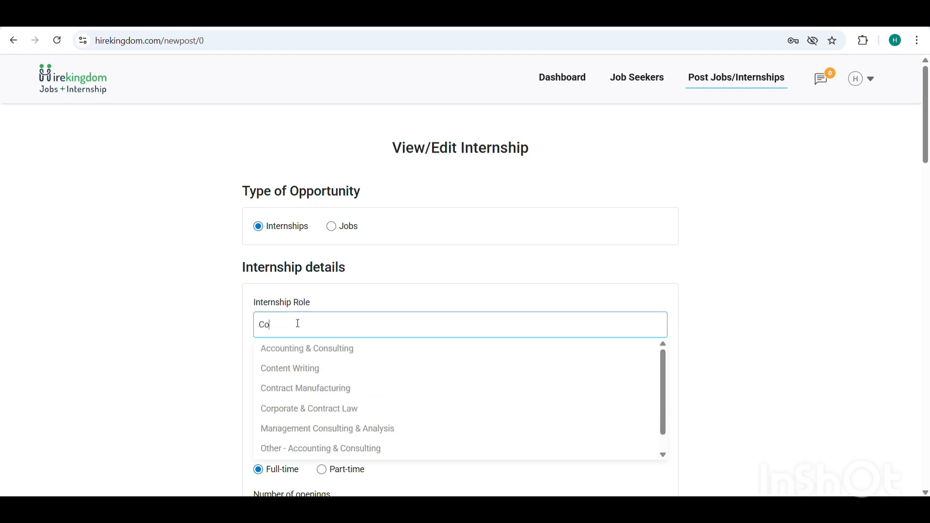
text(ntent)
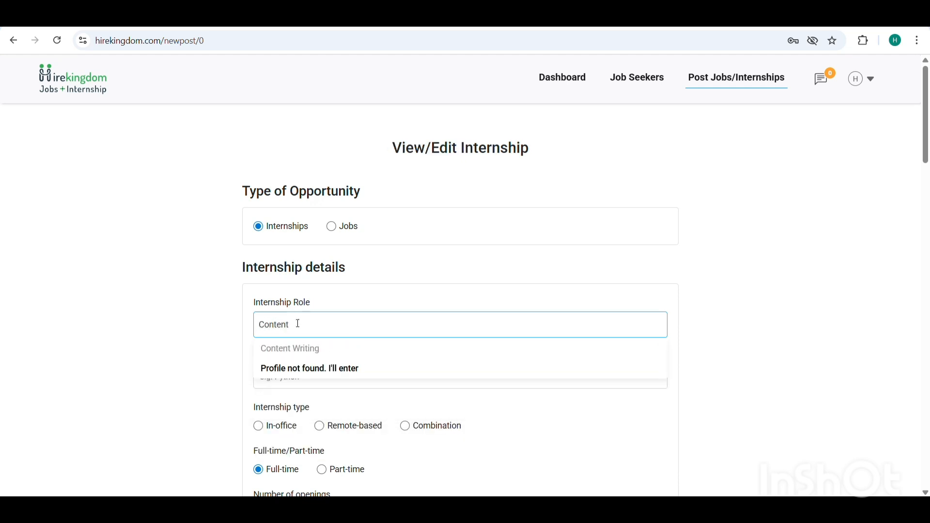
click(277, 349)
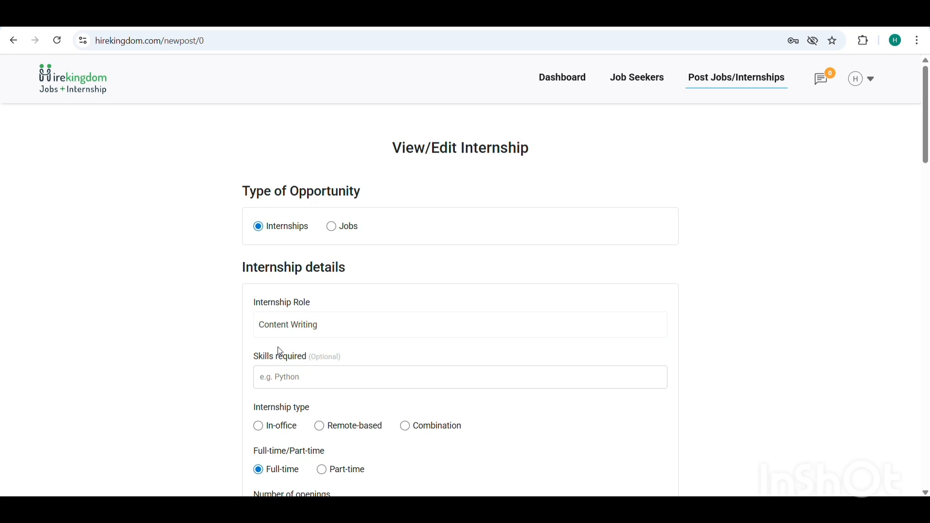
click(279, 385)
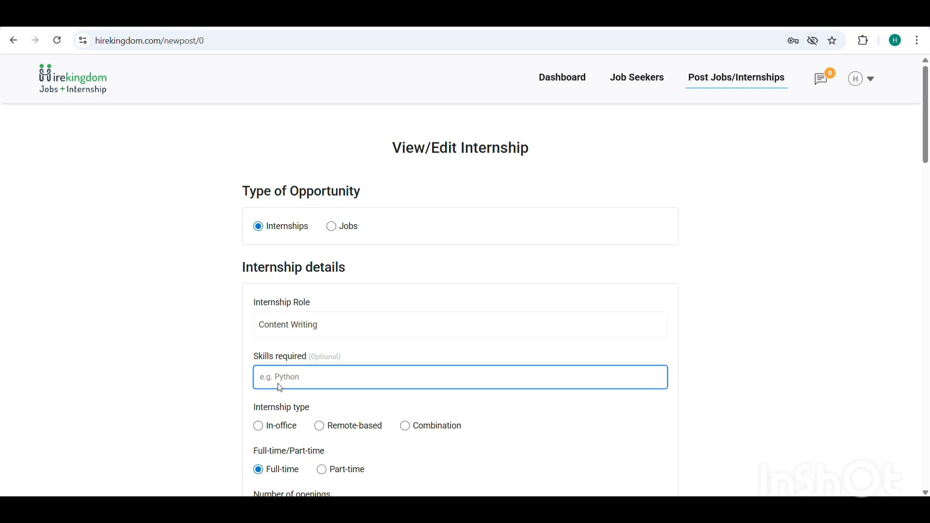
Replace the internship role with Software engineer and choose the option to enter an unlisted profile
click(339, 326)
key(BackSpace)
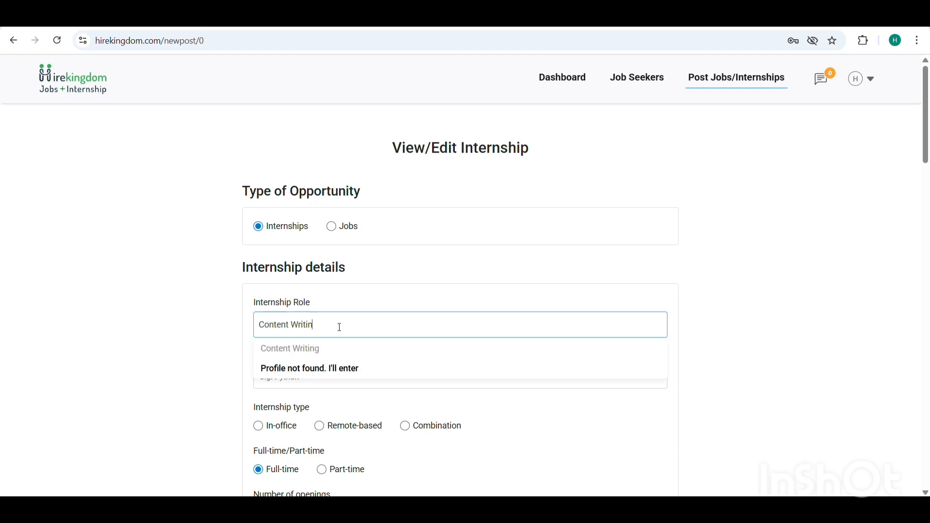
key(BackSpace)
key(BackSpace)
key(BackSpace)
key(BackSpace)
key(BackSpace)
key(BackSpace)
key(BackSpace)
key(BackSpace)
key(BackSpace)
key(BackSpace)
key(BackSpace)
key(BackSpace)
key(BackSpace)
key(BackSpace)
text(S)
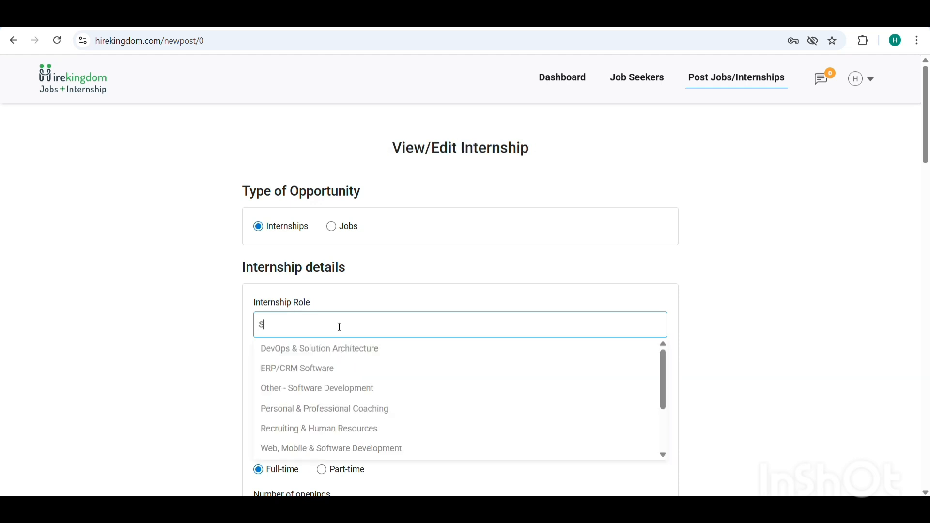
text(oftwa)
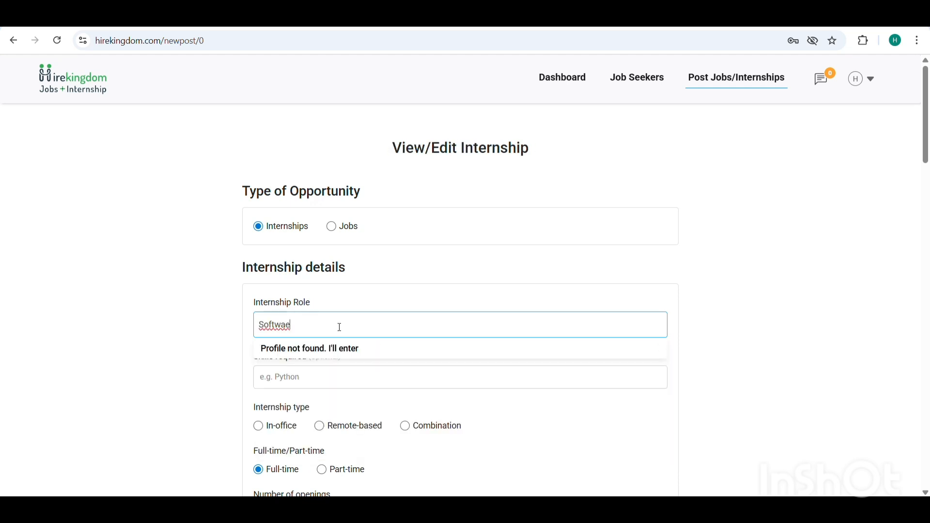
text(re engineer)
click(306, 355)
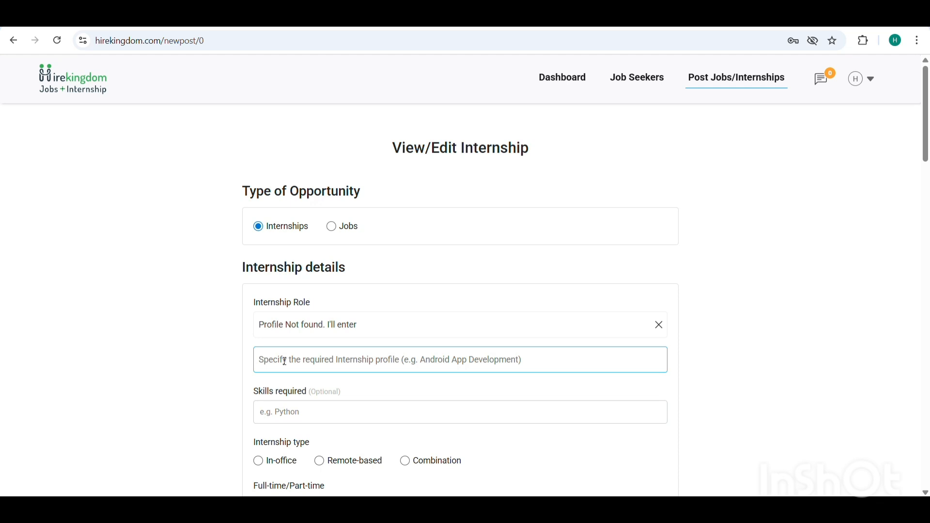
Enter Software engineer as the custom internship profile
text(Softw)
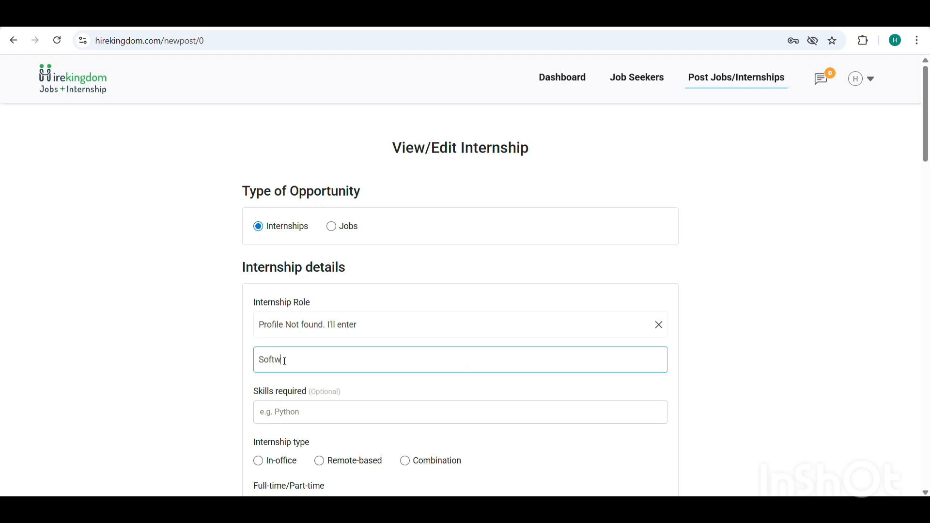
text(are engineer)
click(280, 413)
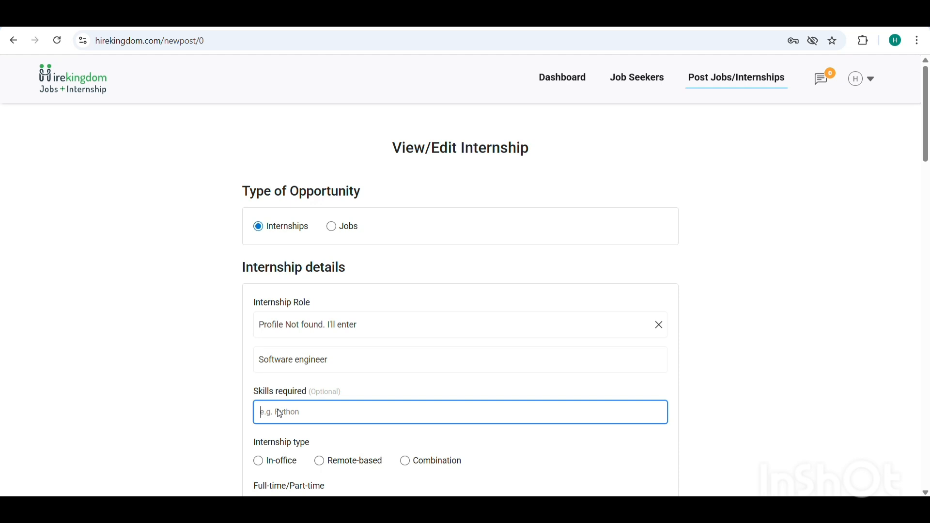
Clear the custom profile and set the internship role to Content Writing
click(660, 327)
click(660, 330)
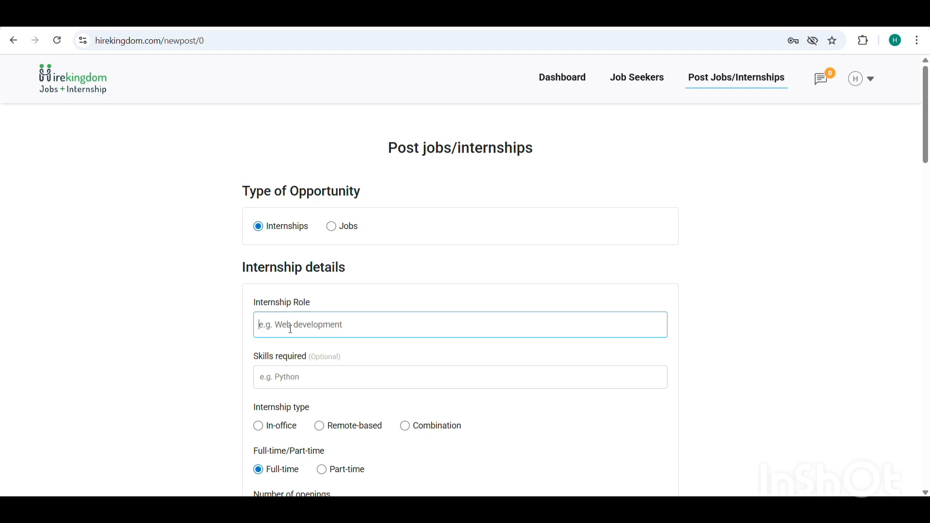
text(Content)
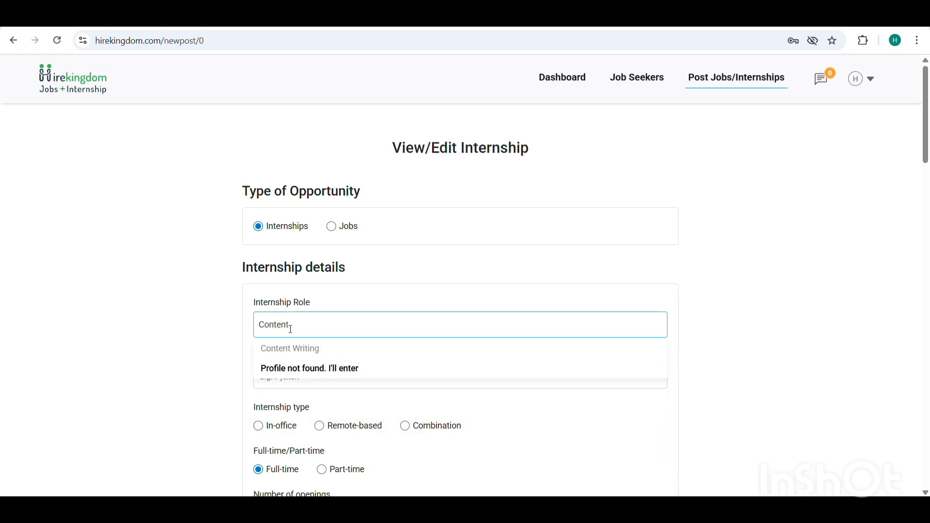
click(285, 357)
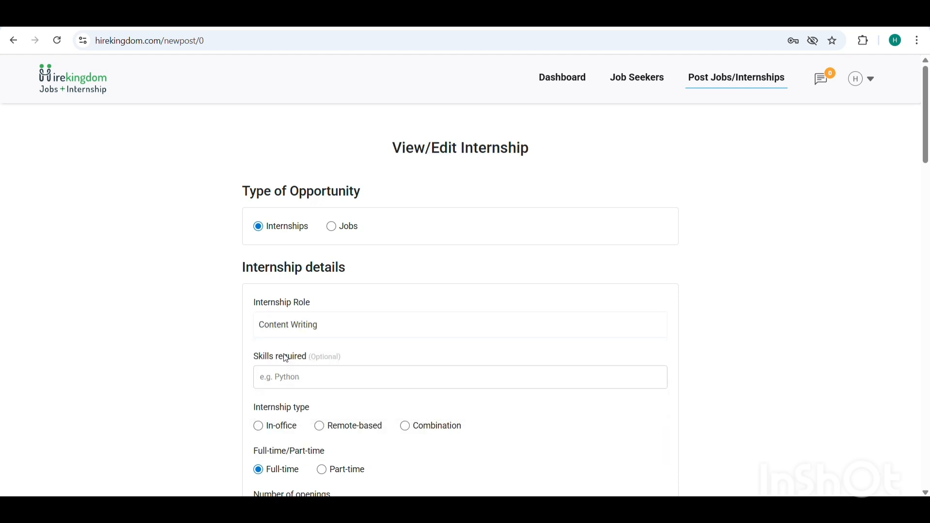
Add SEO Writing, Grammar and English Proofreading as the required skills
click(281, 379)
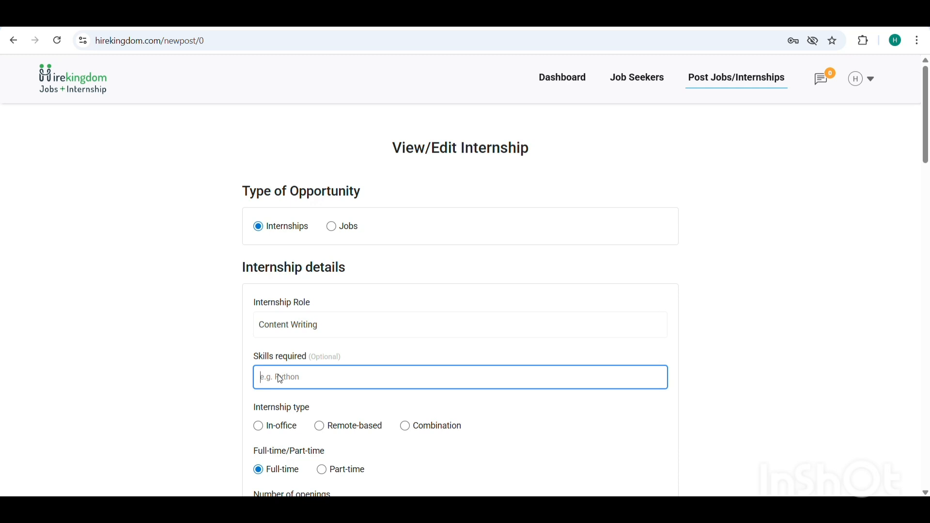
text(seo)
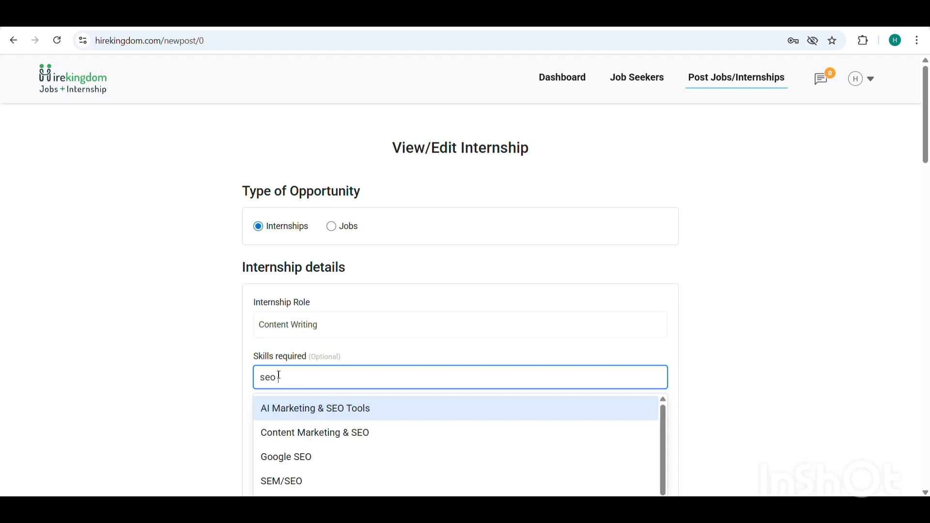
text( writ)
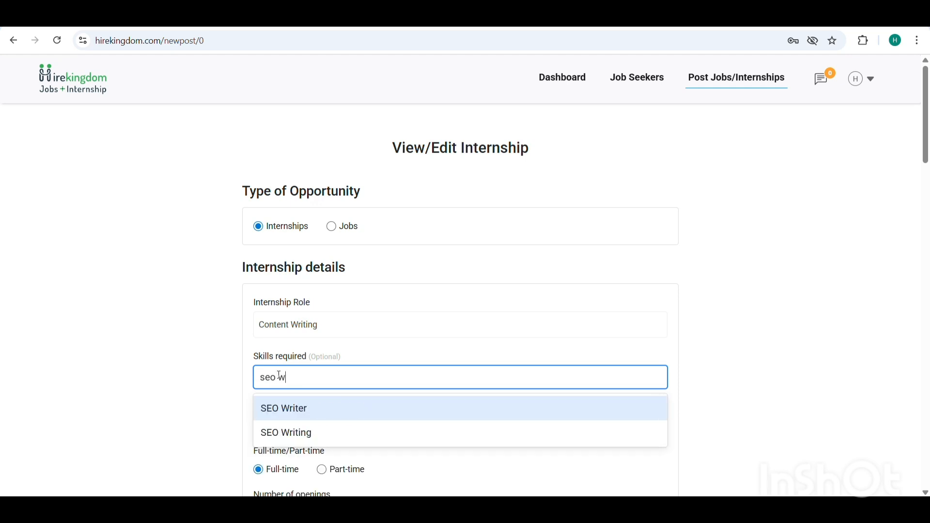
click(278, 440)
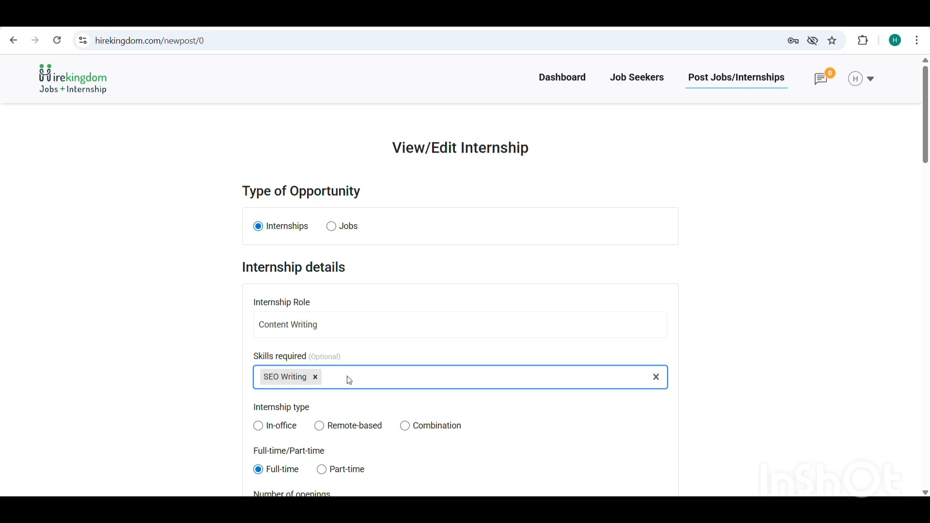
text(gramma)
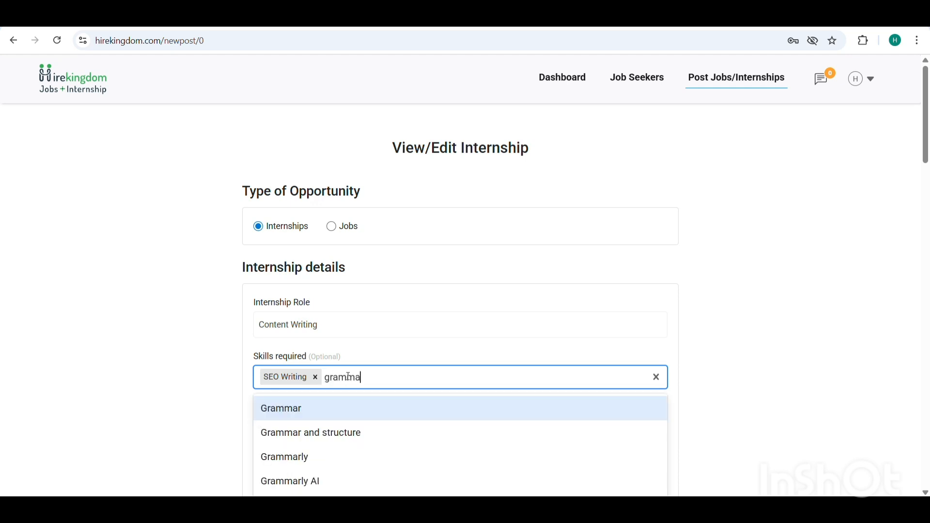
click(307, 406)
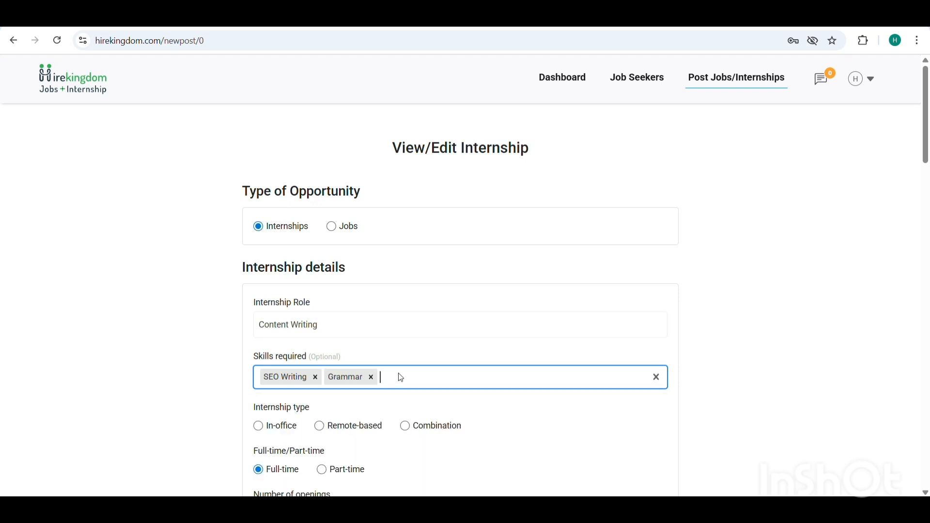
text(proof)
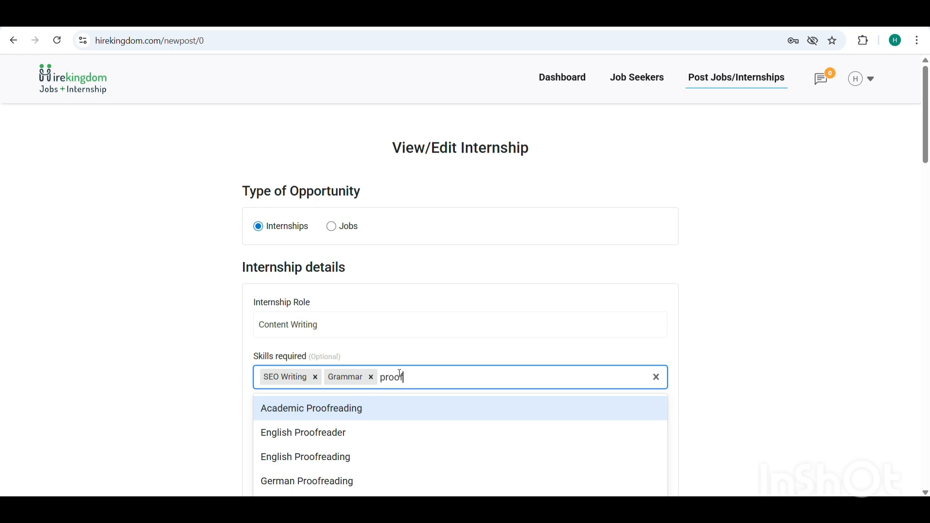
text(read)
click(304, 459)
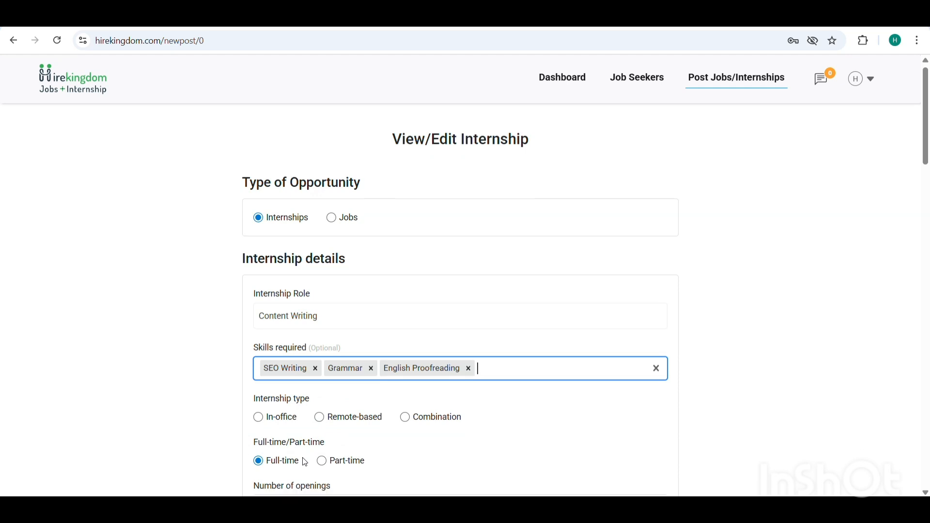
Set the internship type to Remote-based and the working time to Full-time
scroll(303, 460, down, 2)
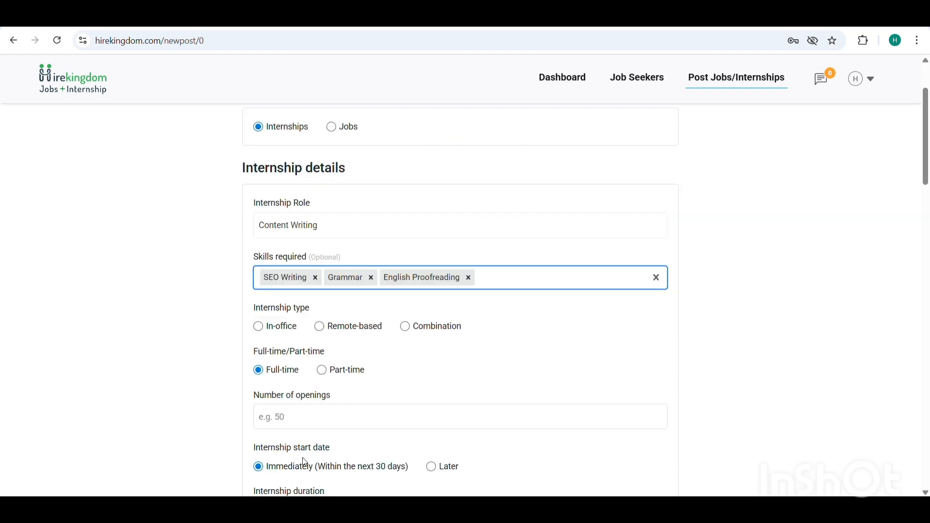
click(258, 327)
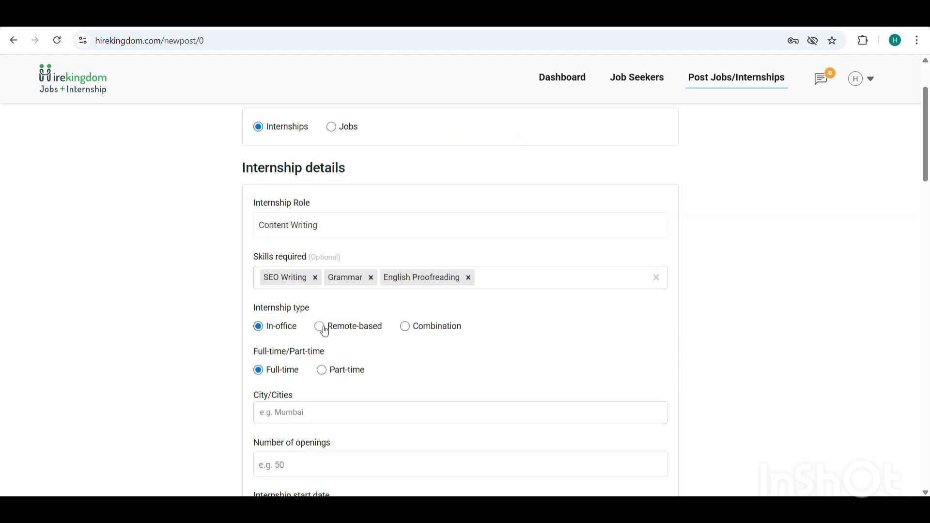
click(324, 330)
click(406, 327)
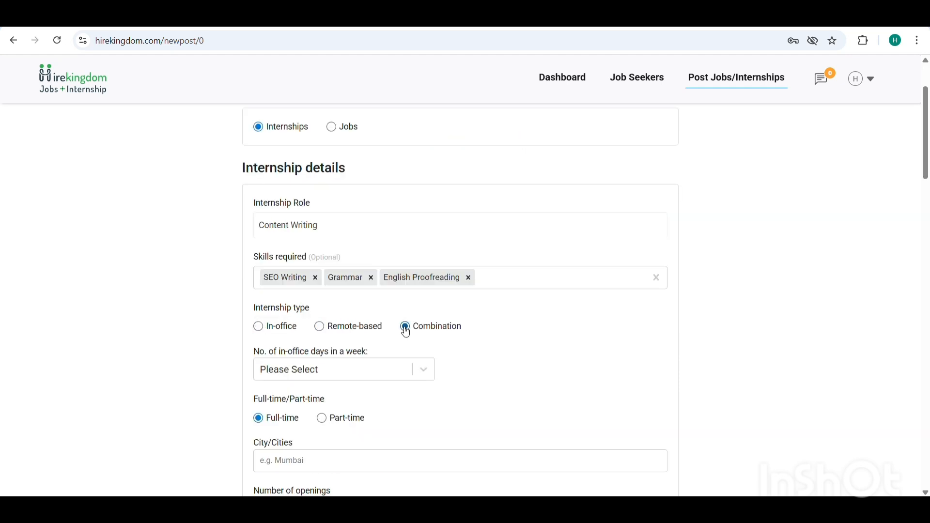
click(319, 329)
scroll(316, 332, down, 1)
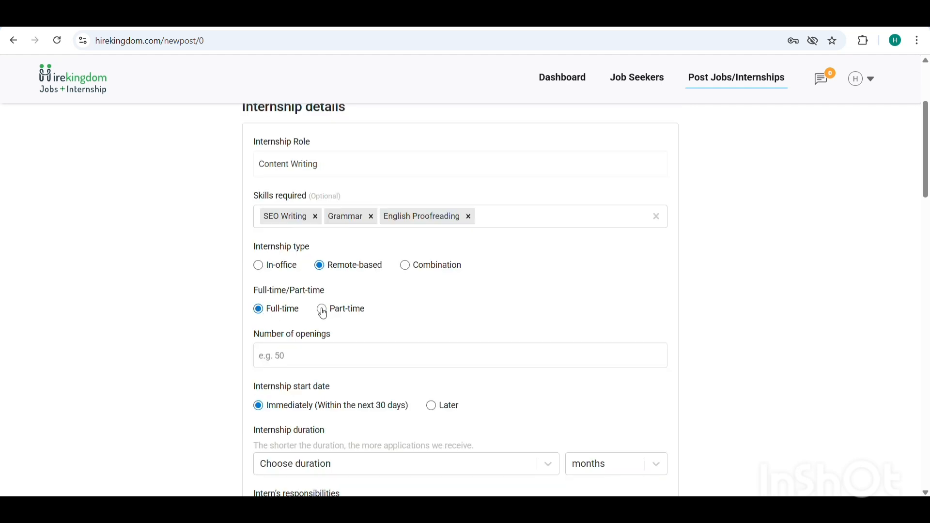
click(323, 310)
click(259, 312)
Set the number of openings to 10
click(280, 359)
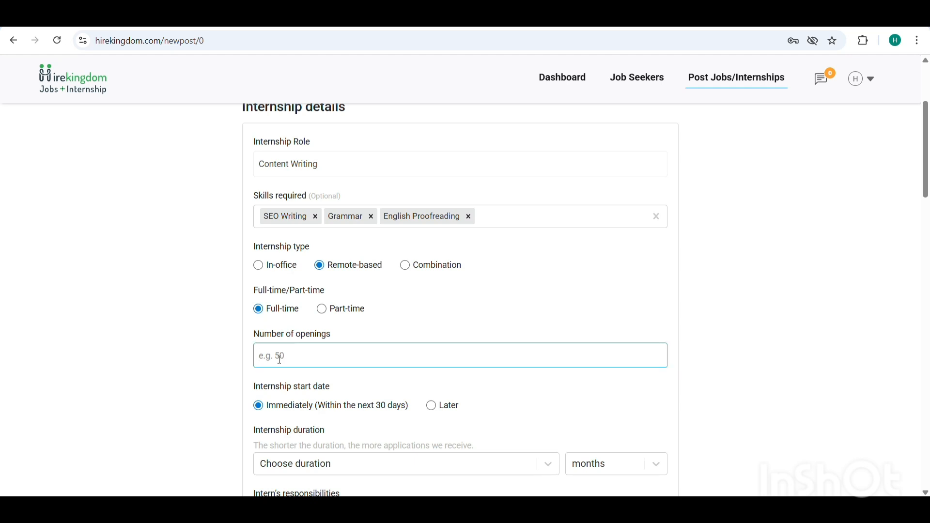
text(10)
scroll(280, 360, down, 4)
scroll(281, 363, up, 1)
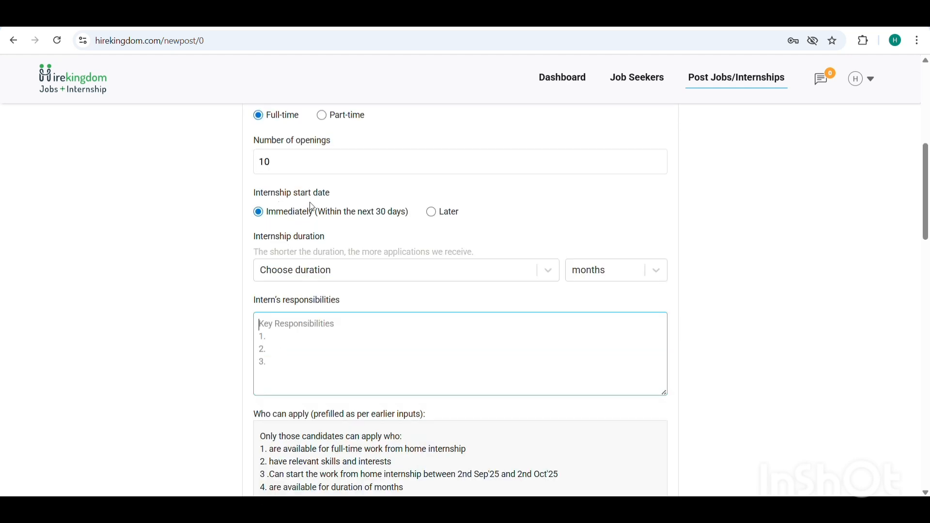
Set the internship start date to Immediately (Within the next 30 days) and the duration to 2 months
click(261, 216)
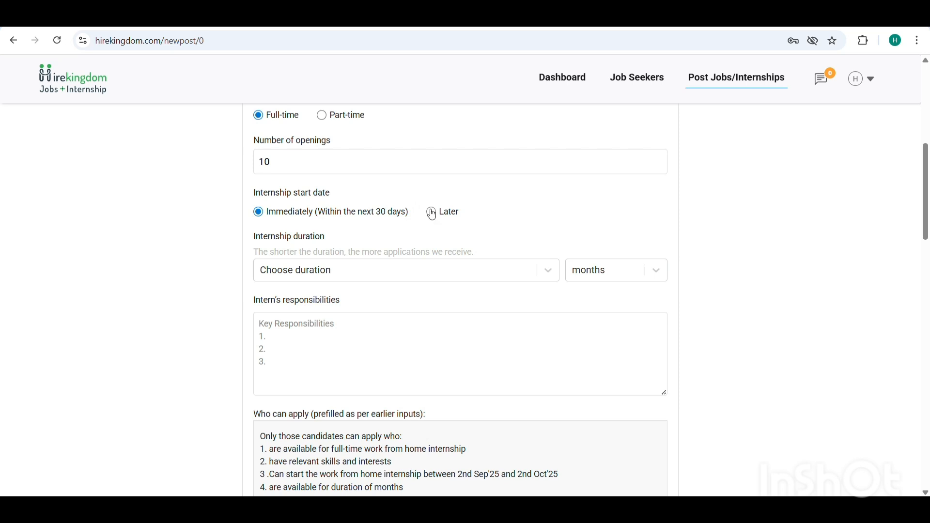
click(431, 213)
click(258, 212)
click(603, 269)
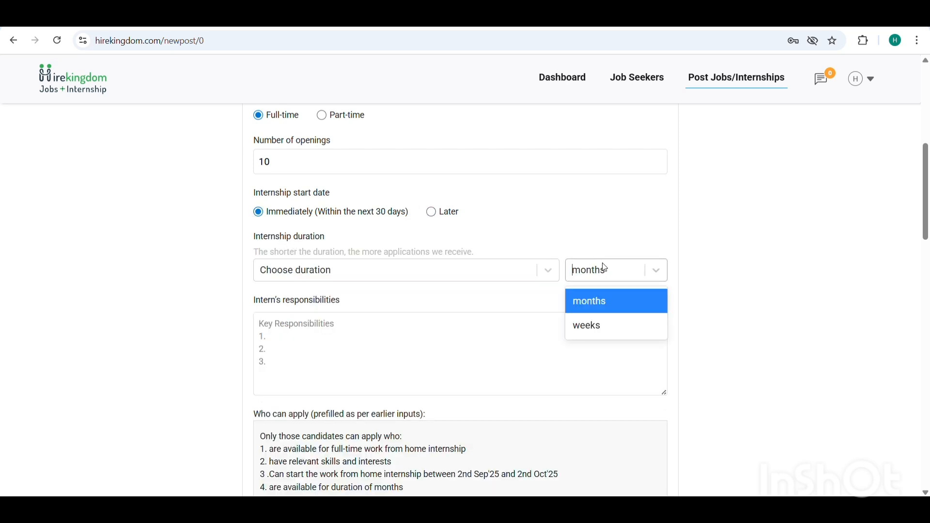
click(588, 301)
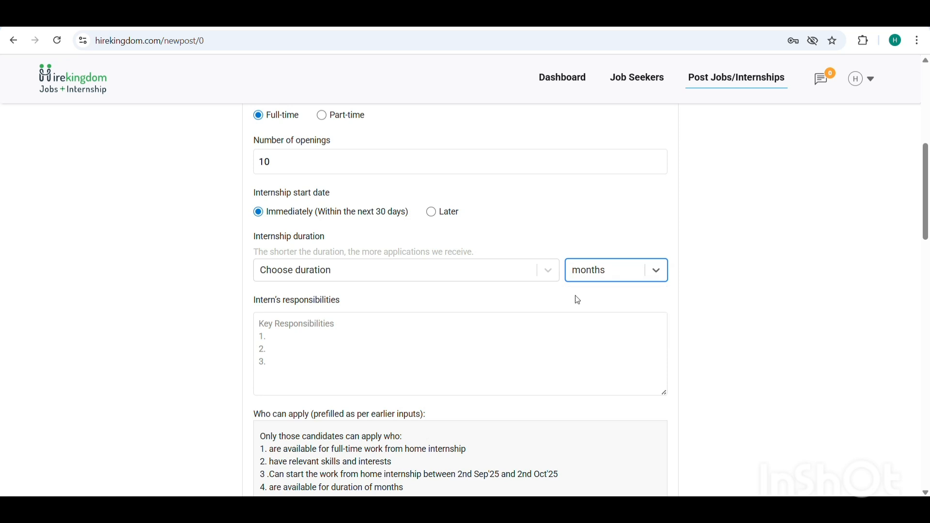
click(354, 273)
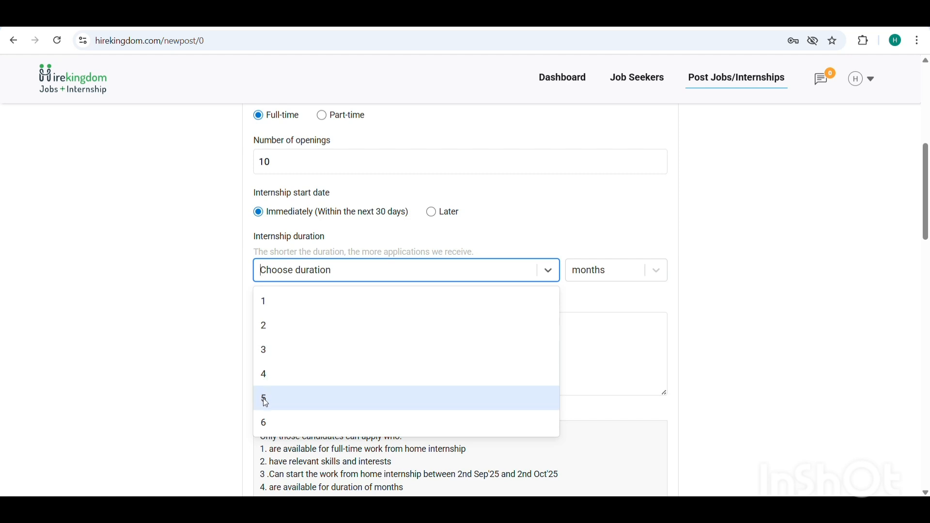
click(276, 335)
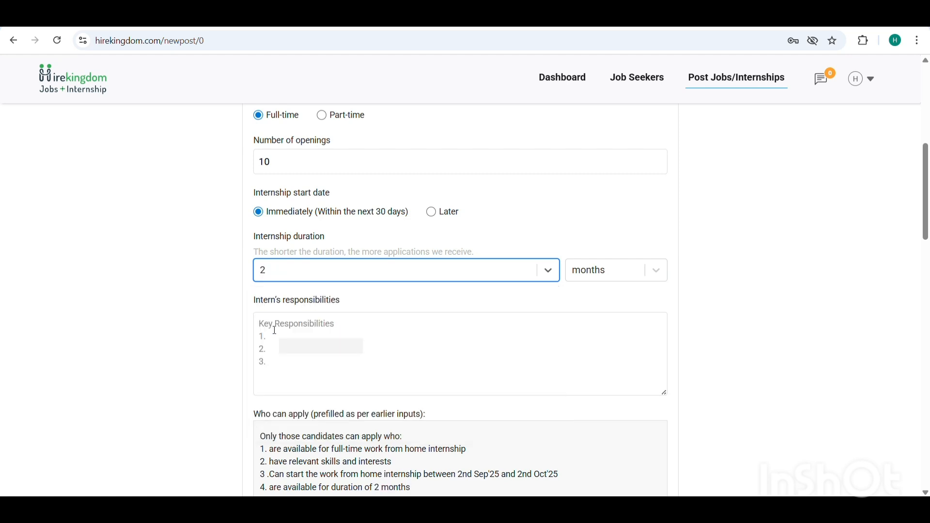
Enter "1. Write blog post , articles on assigned topics." as the intern's responsibilities
scroll(266, 324, down, 1)
click(280, 308)
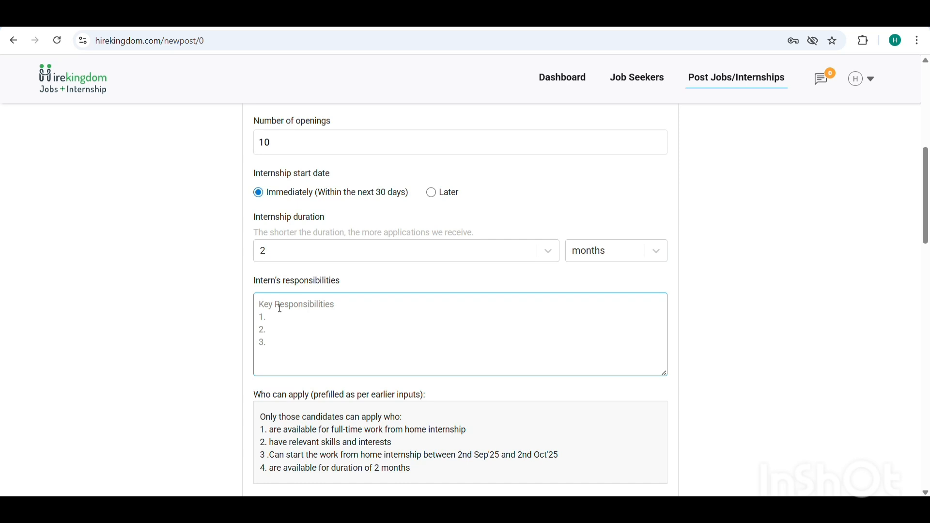
text(1. Write blog post , article)
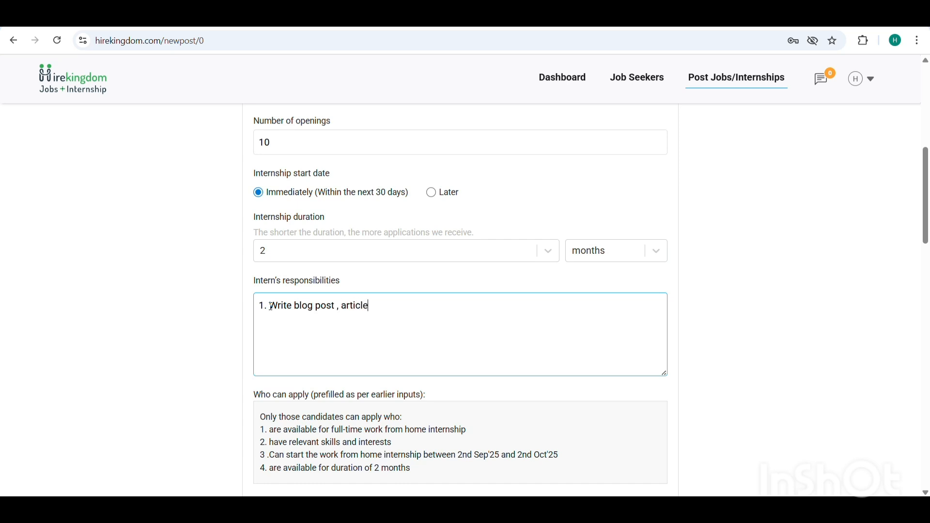
text(s on assigned topics.)
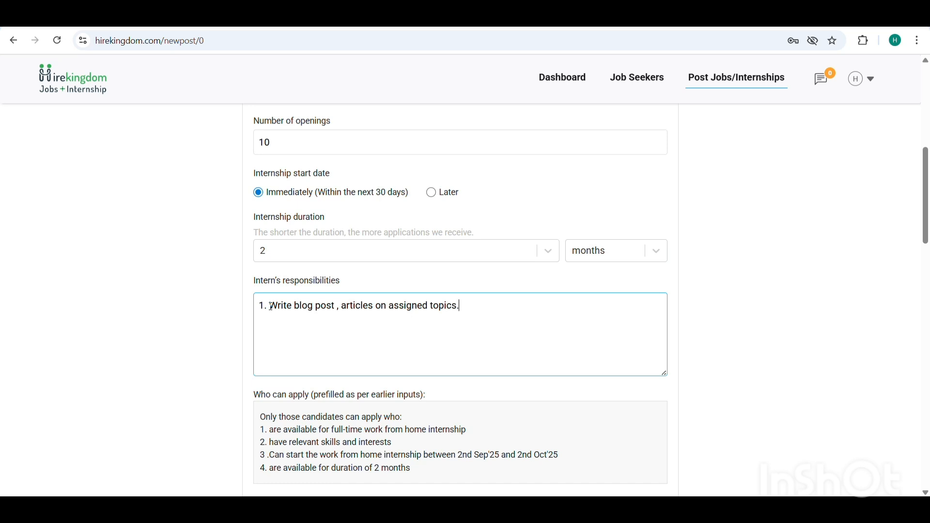
Enter "1. Prior experience through blogging and personal projects." as the additional candidate preference
scroll(271, 306, down, 2)
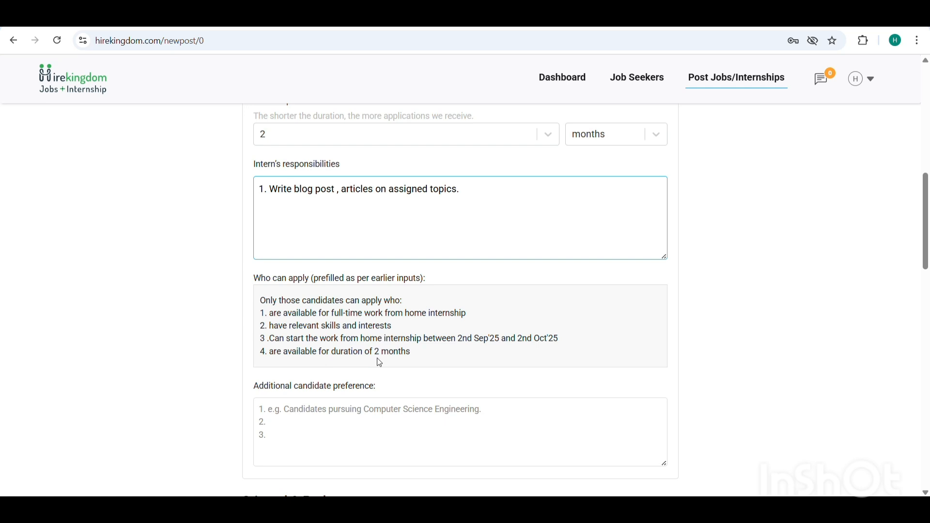
scroll(379, 362, down, 2)
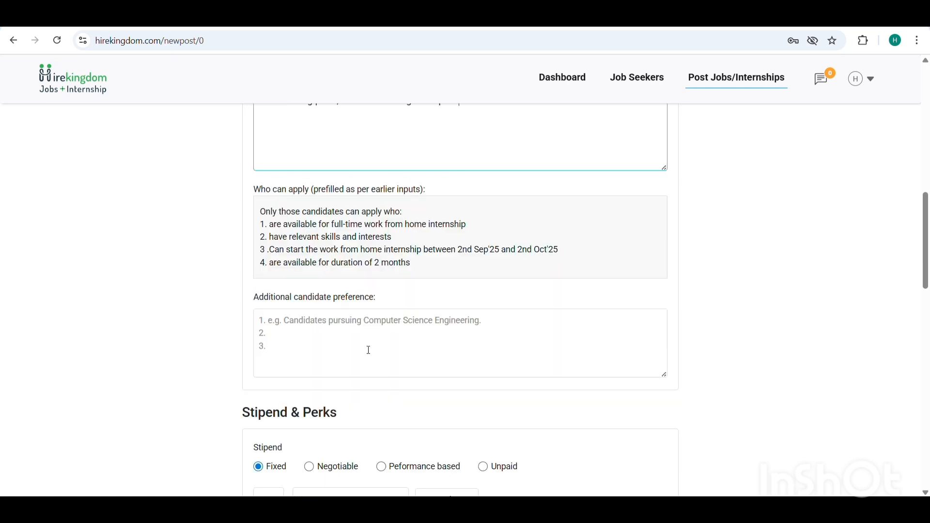
click(281, 323)
text(1.)
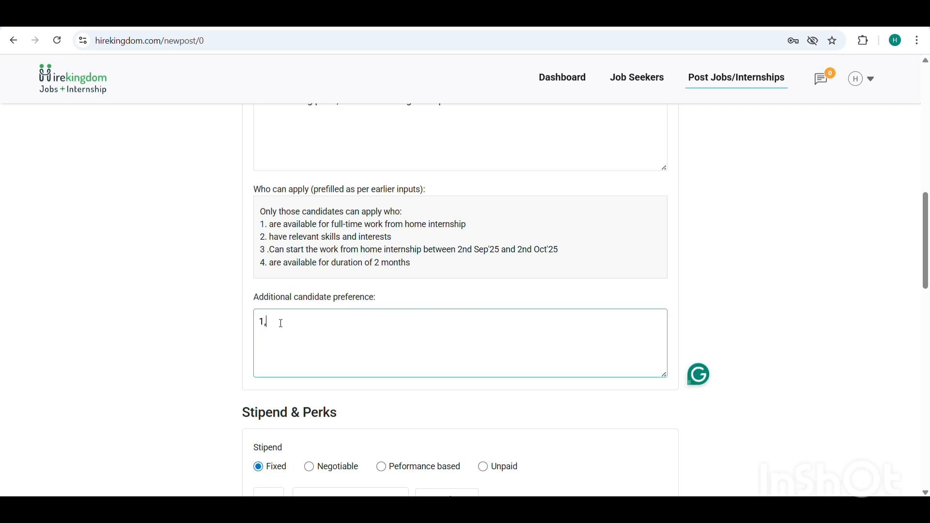
text(. Prior experience throu)
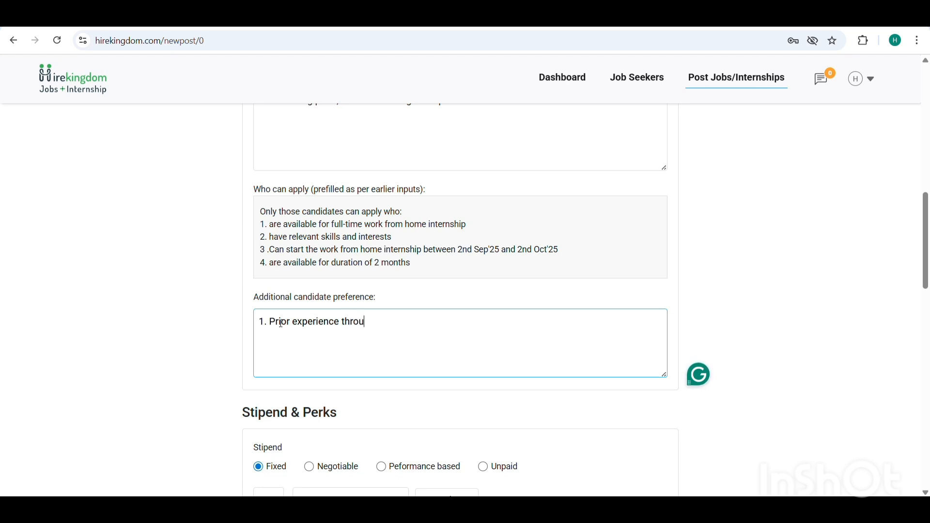
text(gh blogging and)
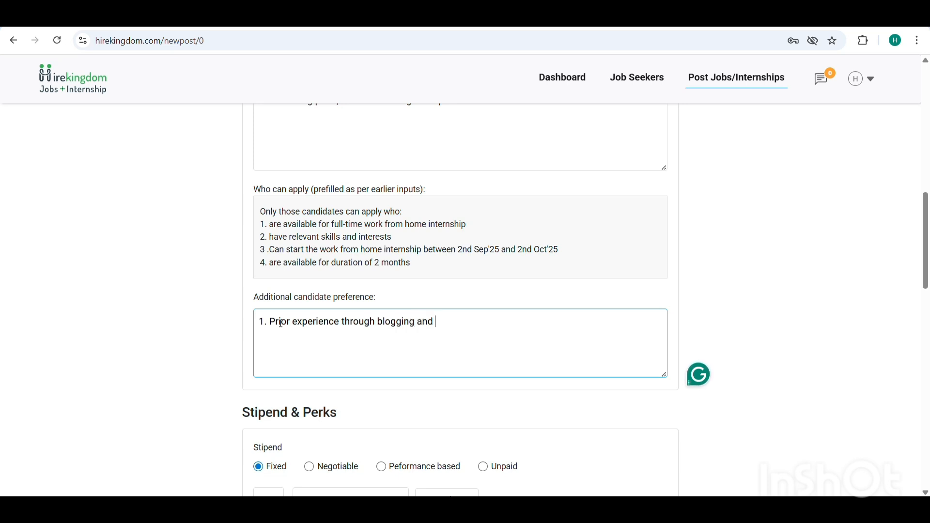
text( personal projects)
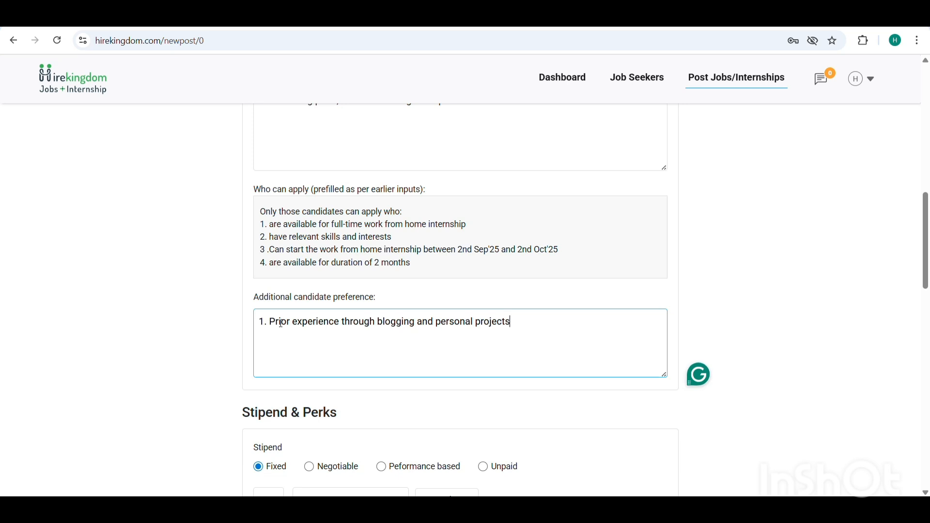
text(.)
scroll(281, 323, down, 4)
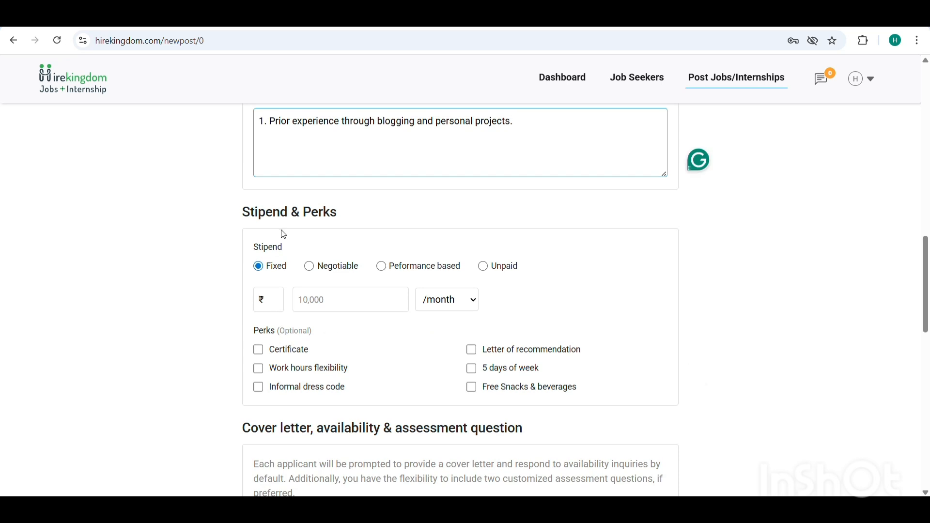
click(258, 267)
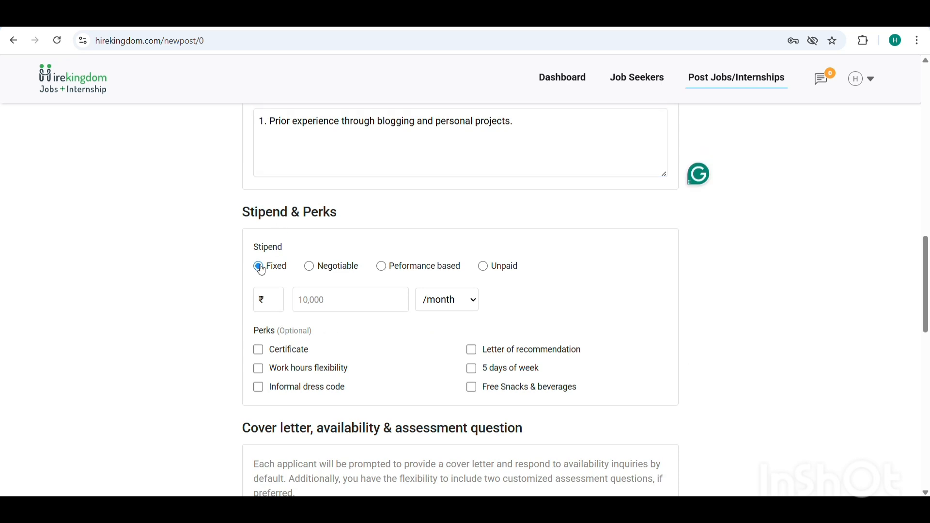
click(310, 267)
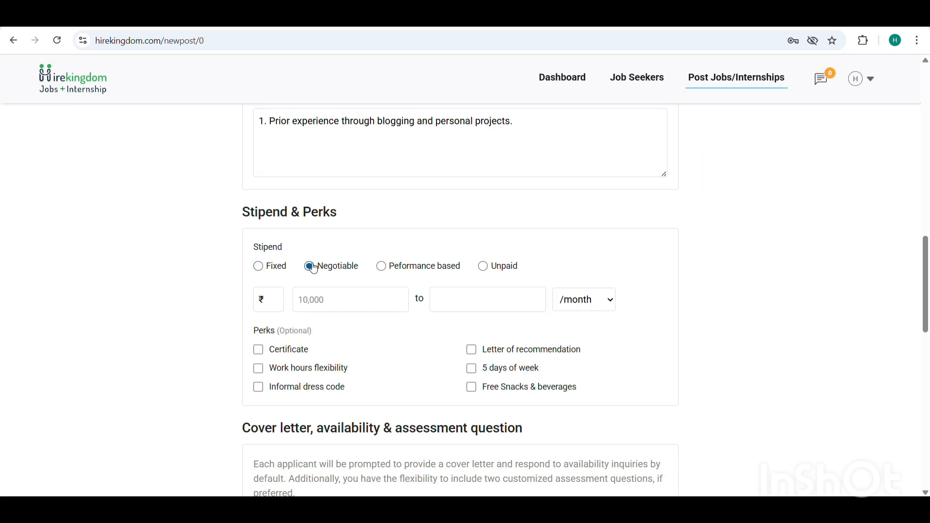
click(383, 269)
click(489, 269)
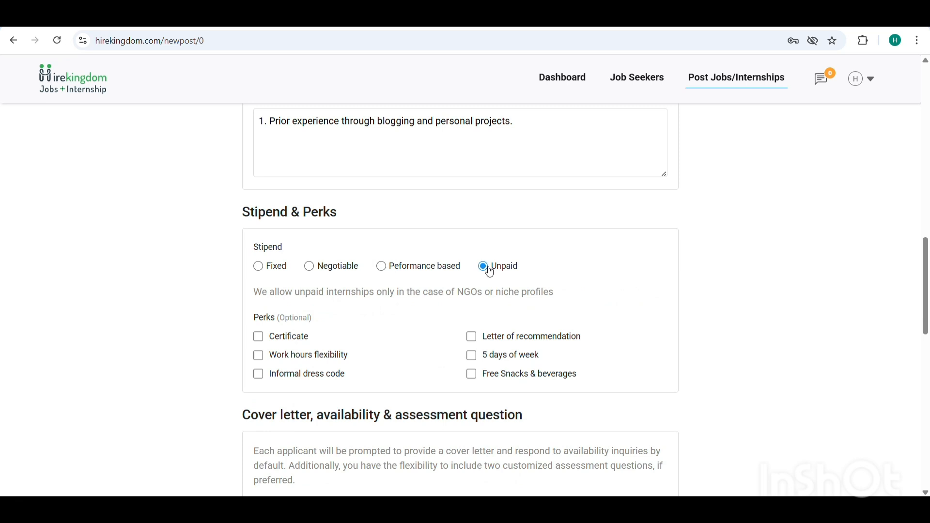
Set the stipend to Fixed with an amount of ₹9997 per month
click(260, 268)
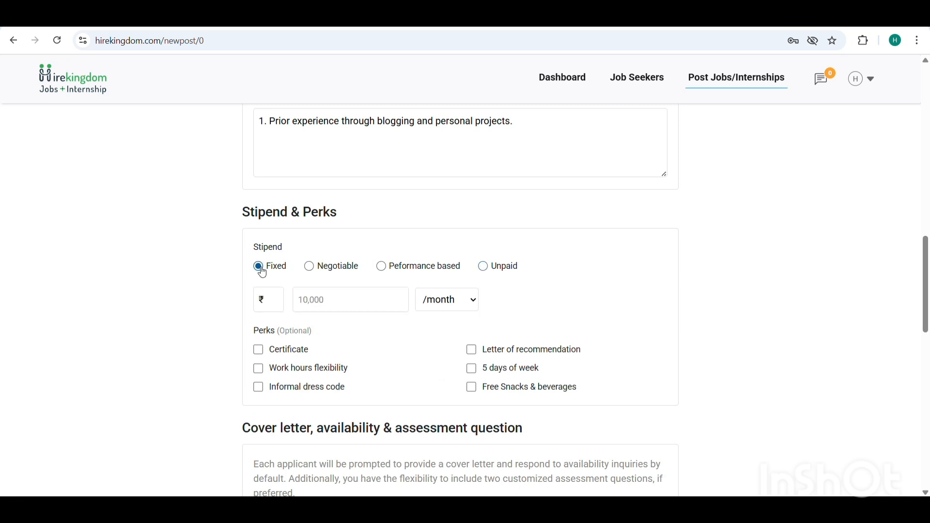
click(328, 300)
text(1)
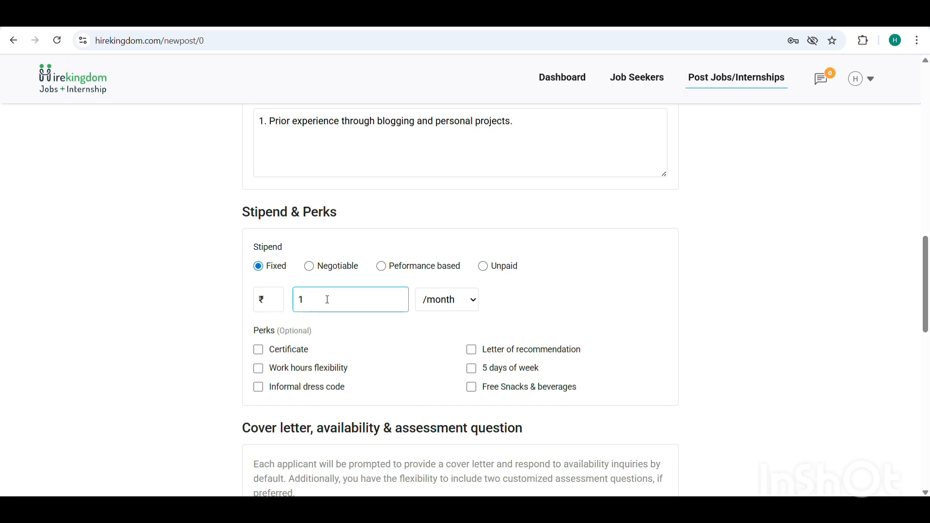
text(0000)
scroll(327, 300, down, 4)
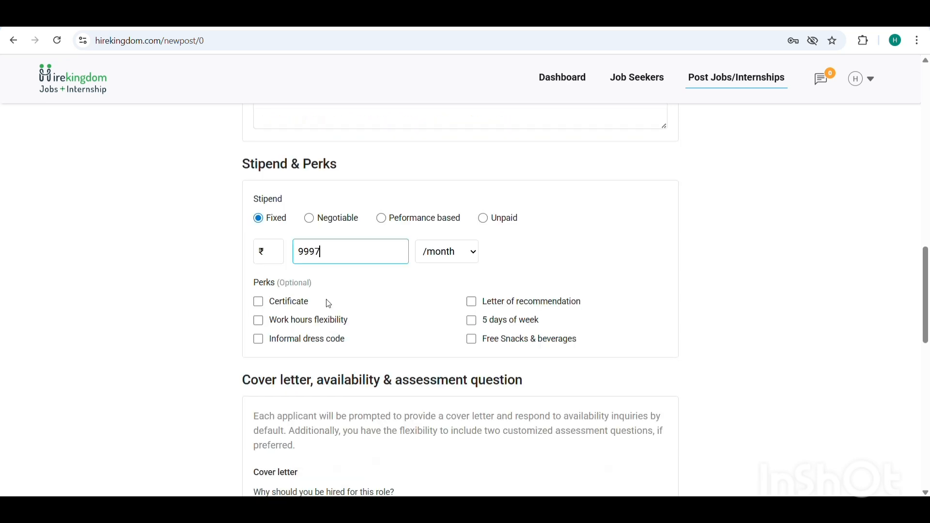
Add Certificate, 5 days of week and Free Snacks & beverages as the internship perks
click(258, 301)
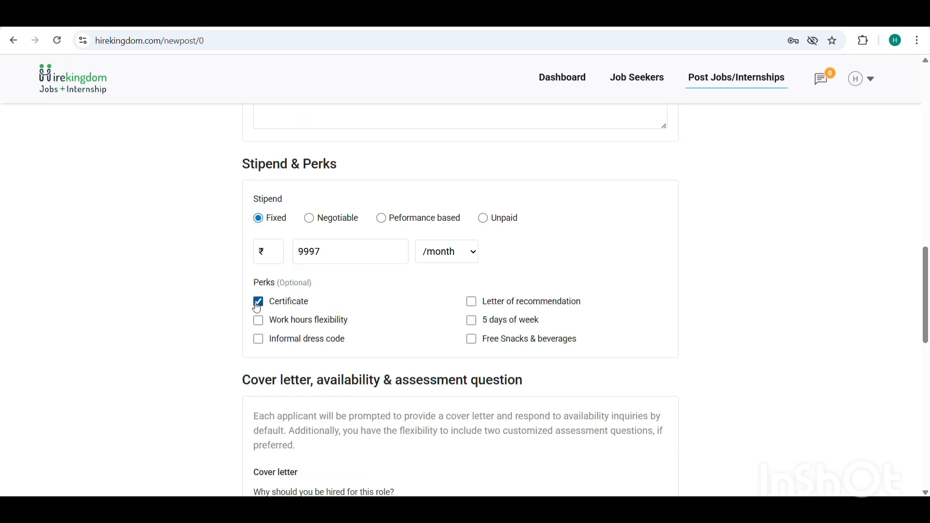
click(471, 320)
click(472, 340)
Add two assessment question fields to the listing, leaving both without question text
scroll(286, 203, down, 4)
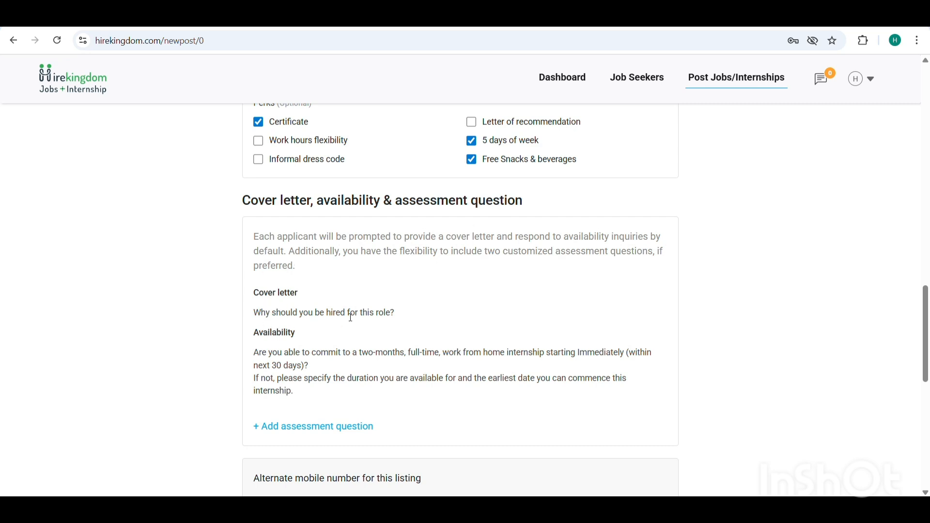
scroll(351, 318, down, 1)
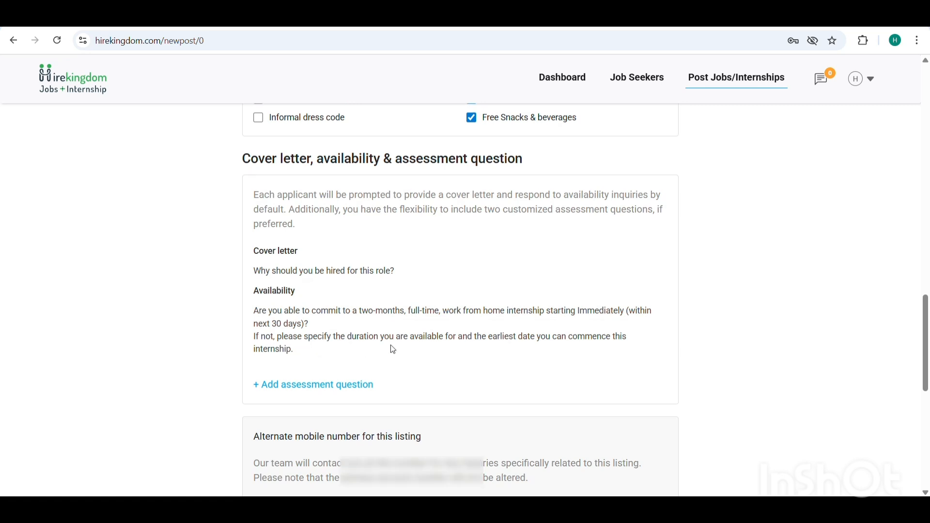
scroll(284, 355, down, 1)
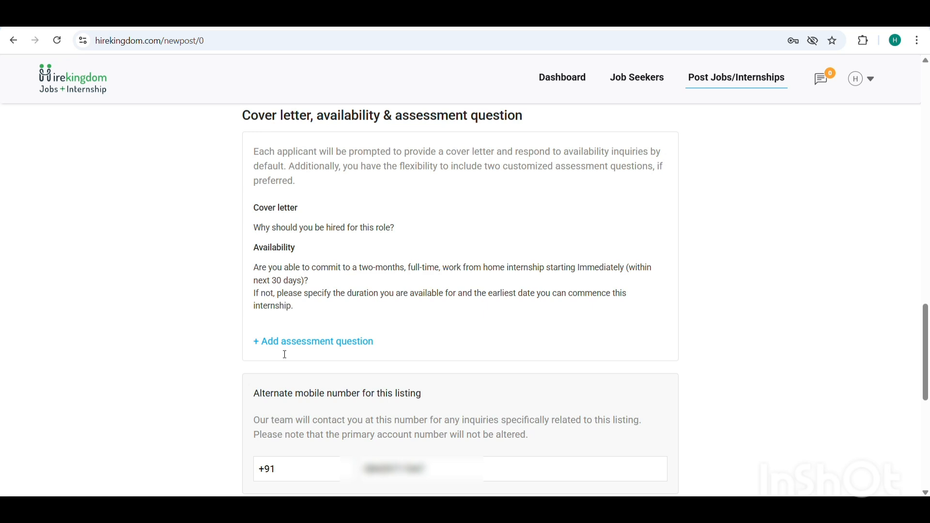
click(269, 342)
scroll(270, 341, down, 1)
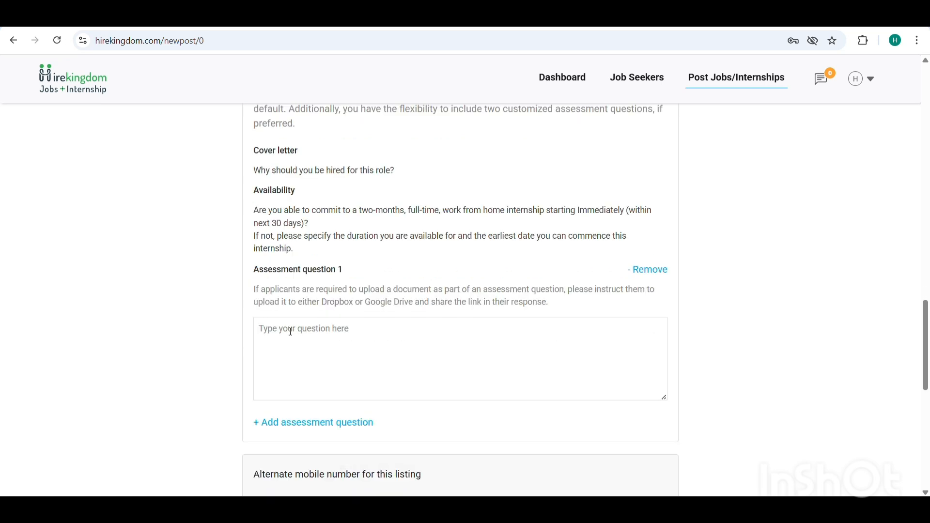
click(289, 332)
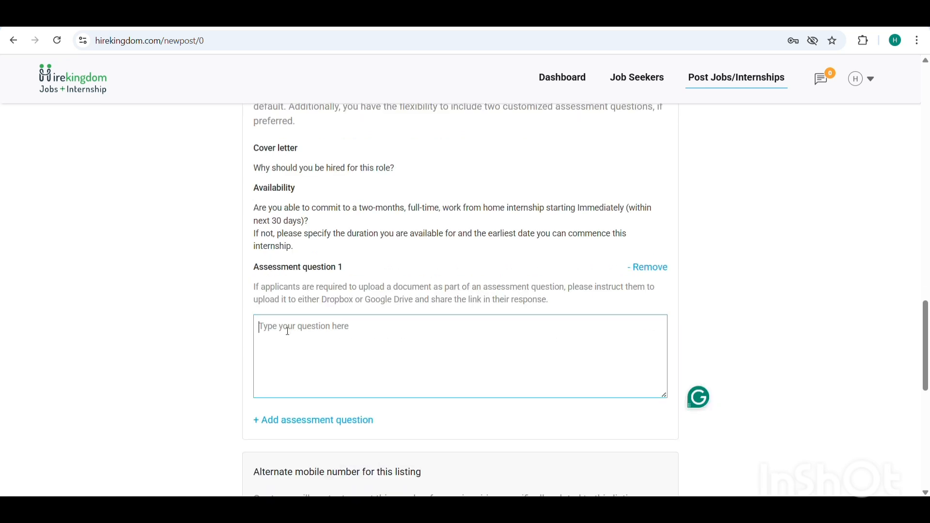
scroll(288, 331, down, 1)
click(290, 382)
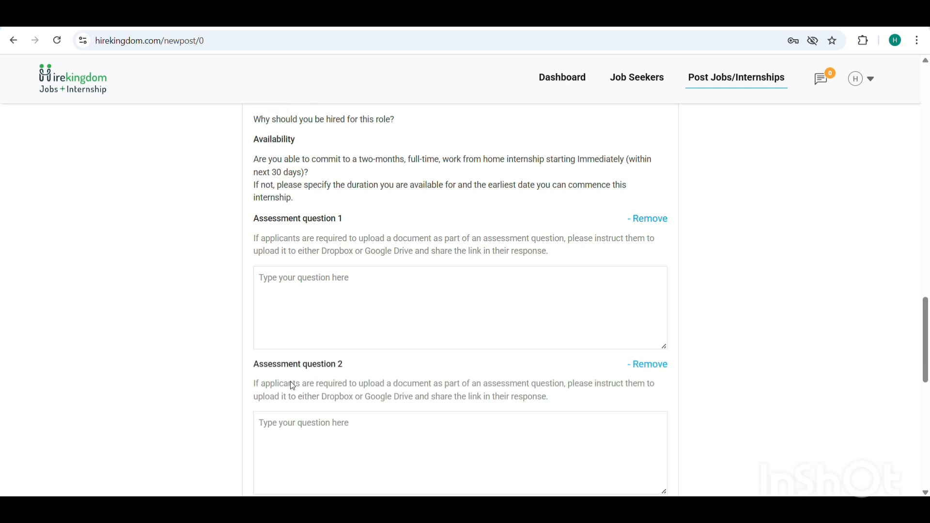
scroll(292, 385, down, 1)
click(267, 362)
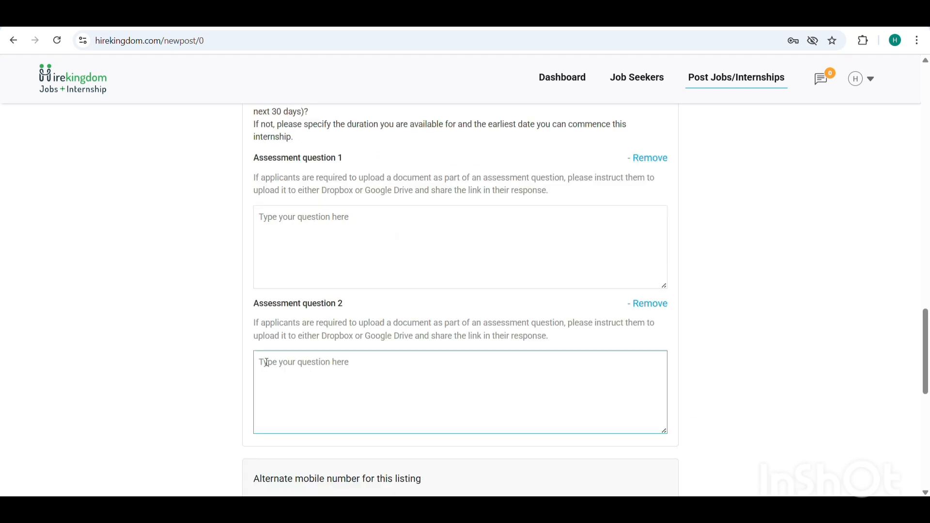
Check the completed form and post the internship
scroll(266, 362, down, 3)
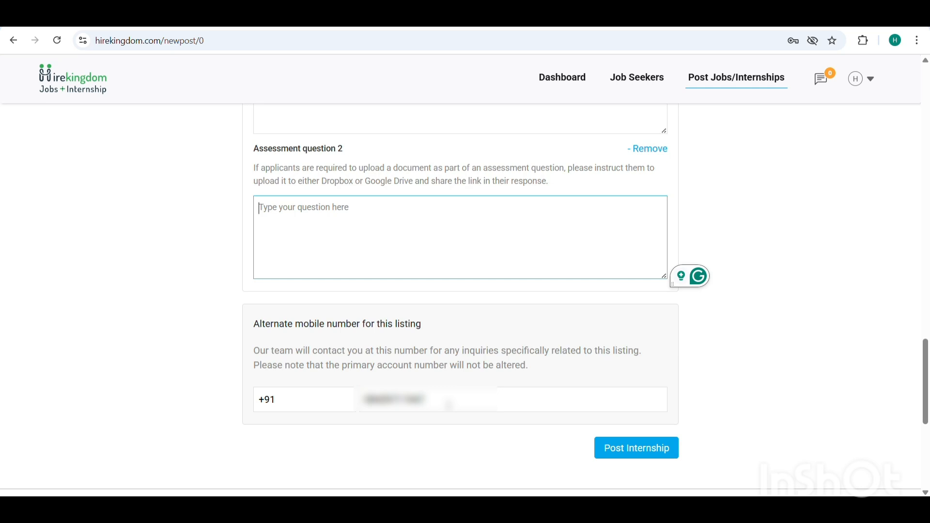
scroll(448, 404, up, 20)
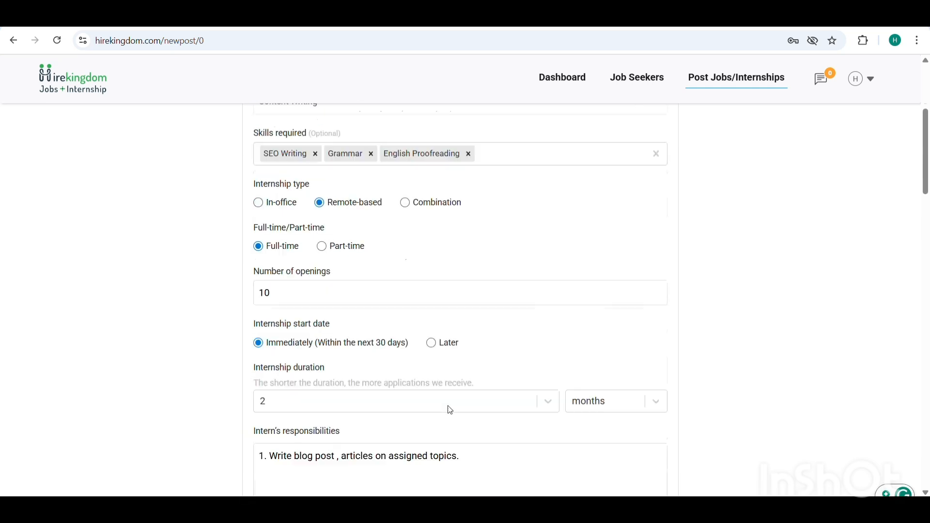
scroll(451, 410, down, 20)
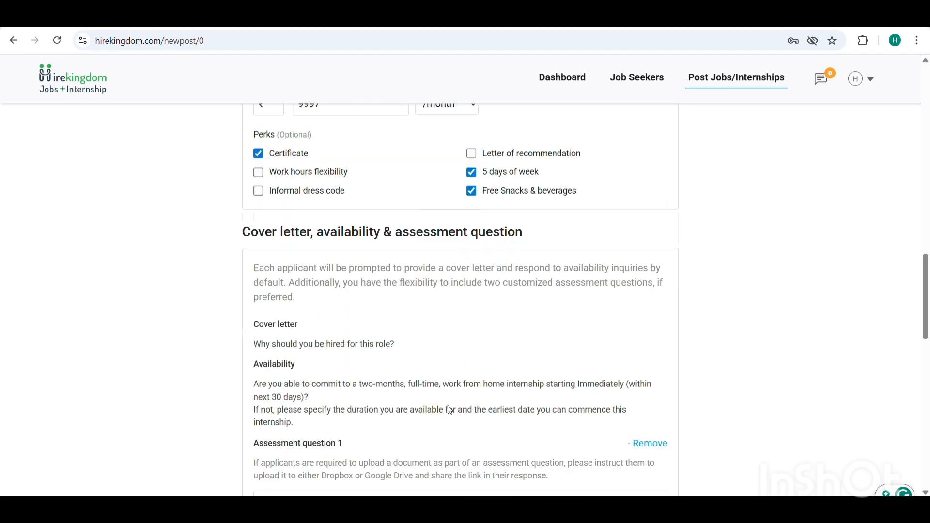
scroll(450, 411, down, 1)
scroll(450, 410, up, 2)
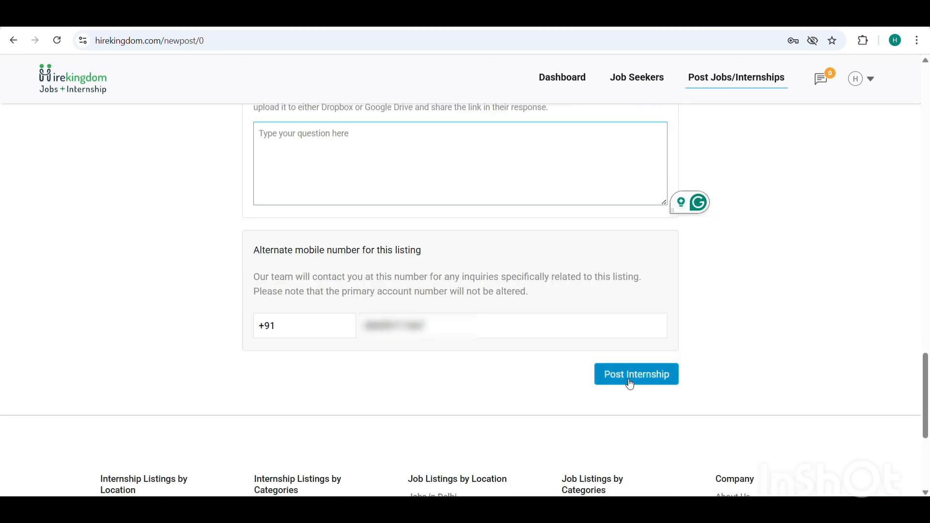
click(630, 382)
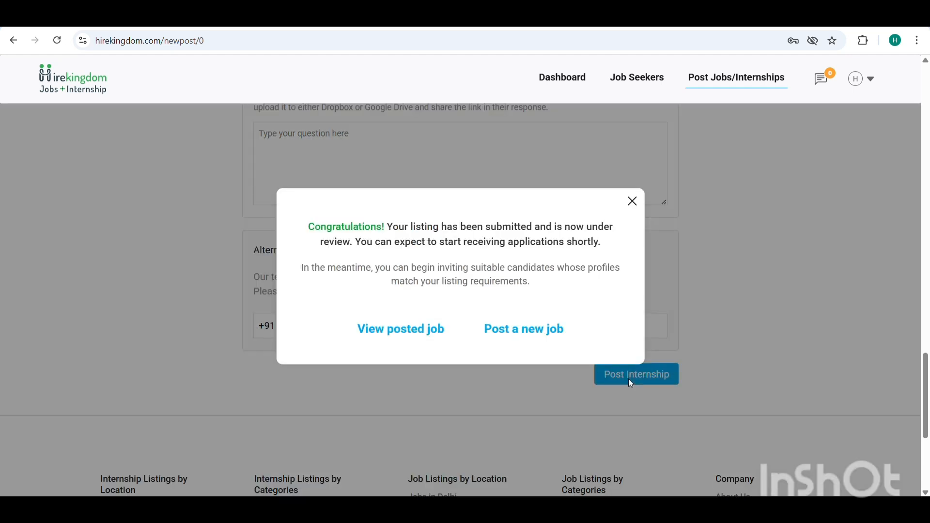
Review the posted Content Writing internship's preview, including its stipend, required skills, eligibility, perks and number of openings
click(396, 329)
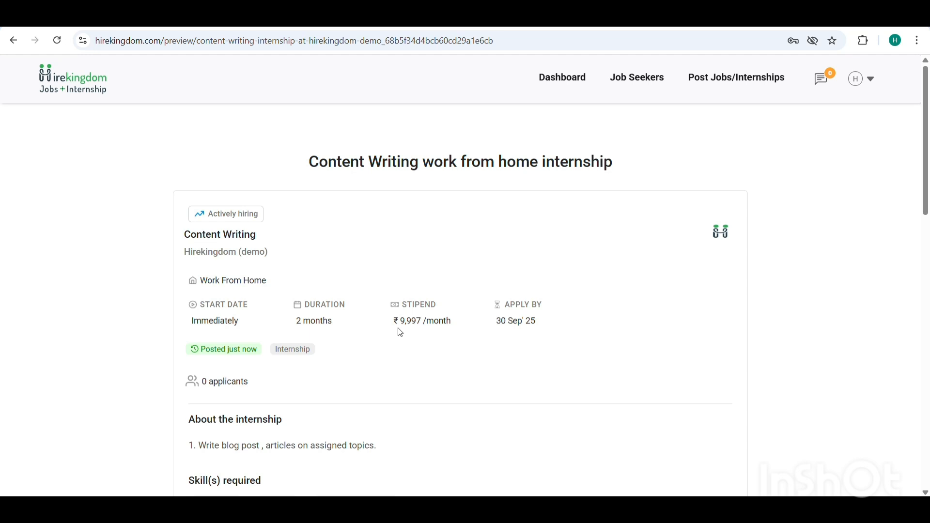
scroll(400, 332, down, 10)
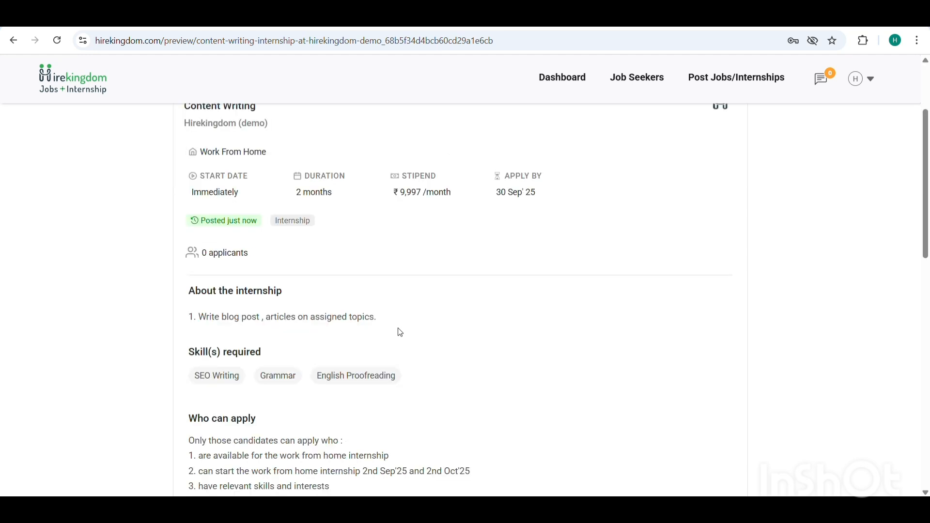
scroll(401, 333, up, 1)
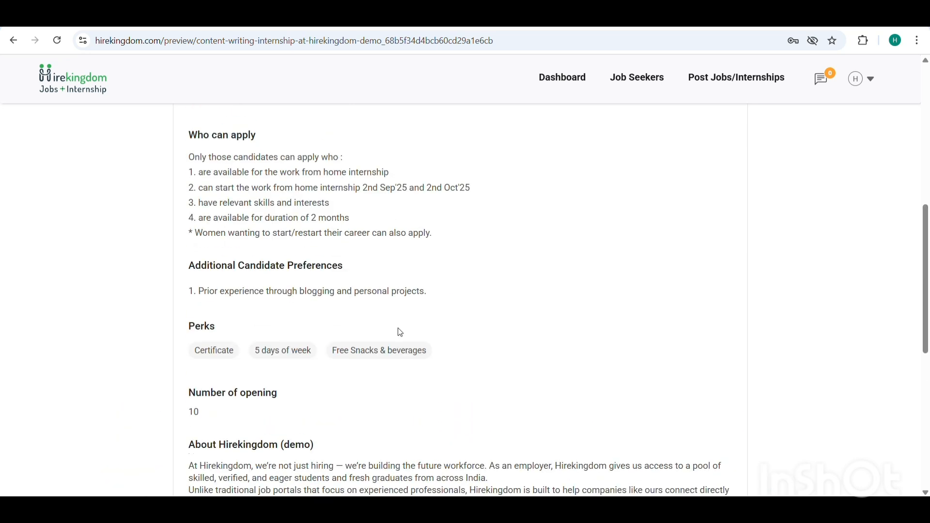
scroll(401, 333, up, 15)
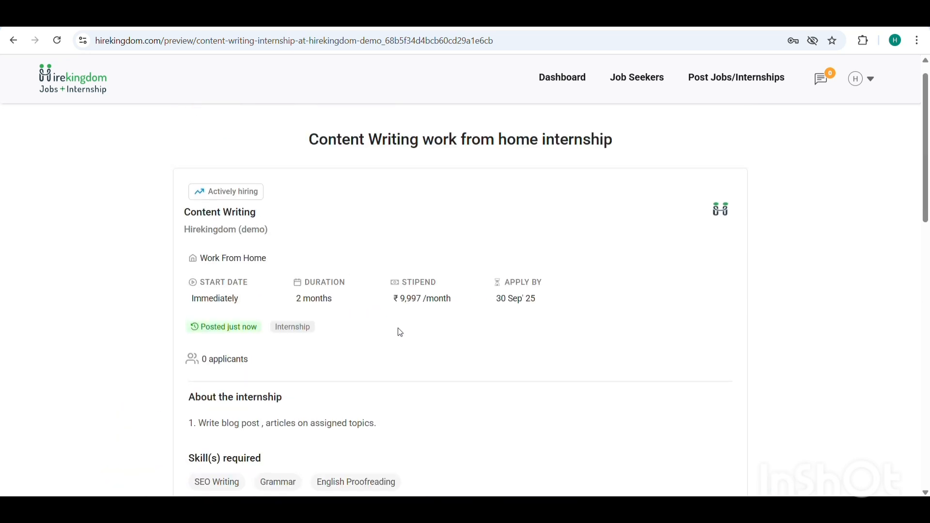